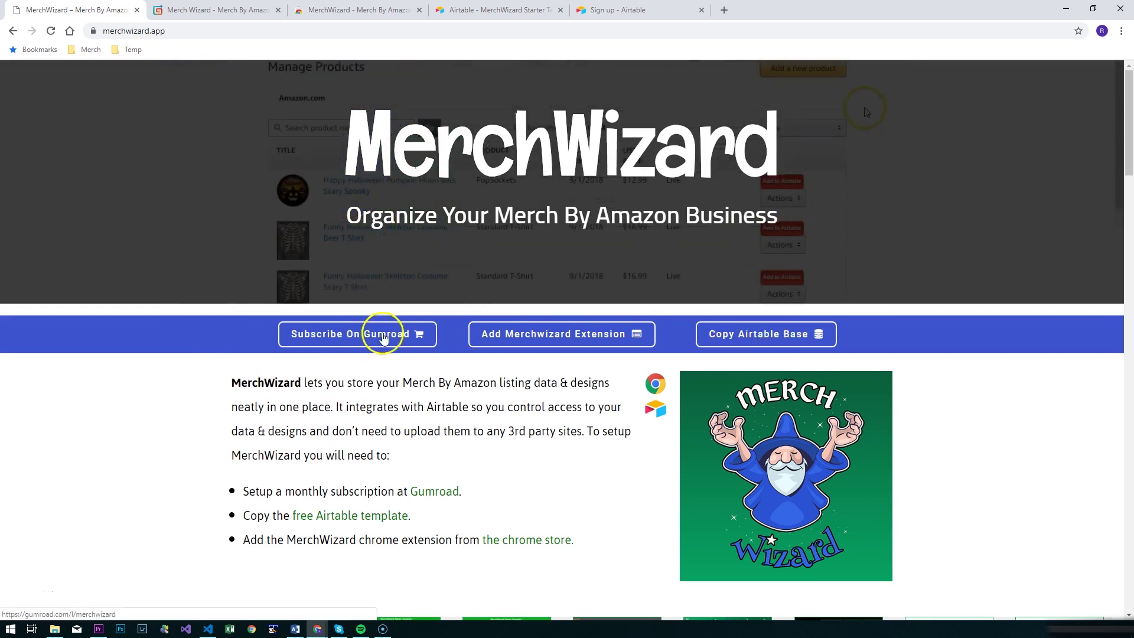
# Step: Buy the MerchWizard monthly subscription on Gumroad through Pay and subscribe
pyautogui.click(234, 10)
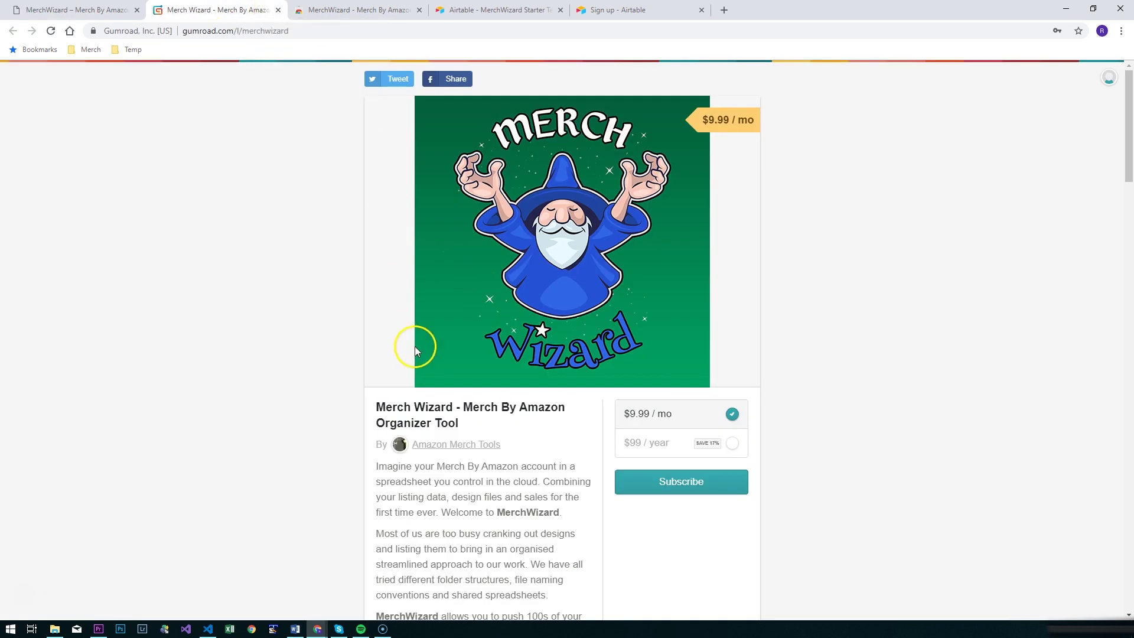
pyautogui.click(654, 483)
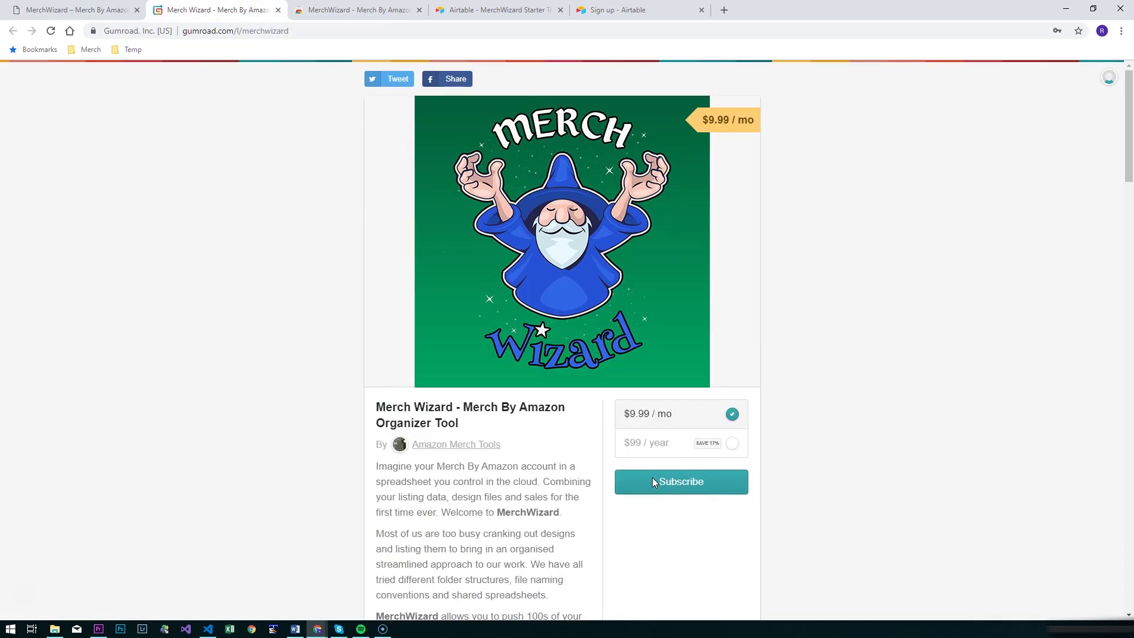
pyautogui.click(654, 482)
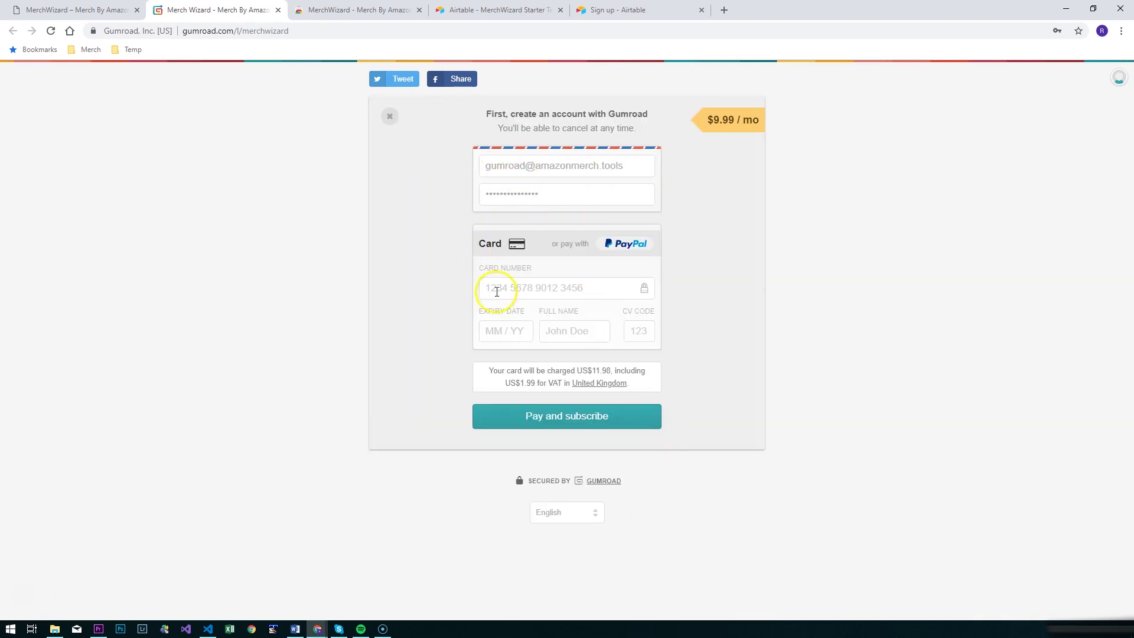
pyautogui.click(570, 418)
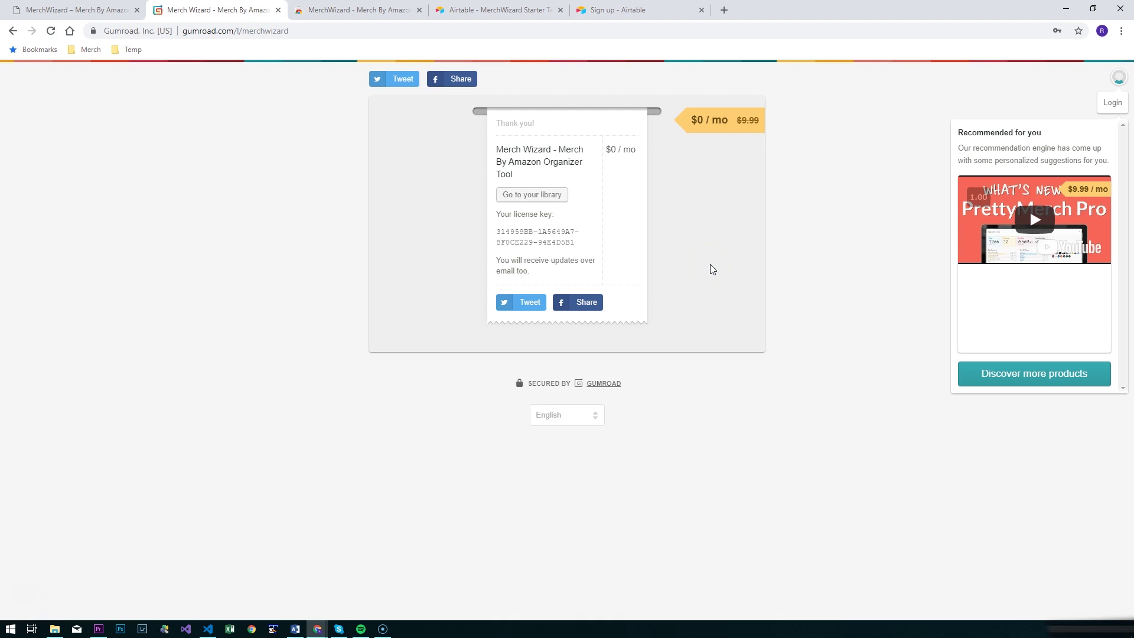
# Step: Copy the licence key from the receipt into a new Notepad note
pyautogui.moveTo(496, 232); pyautogui.dragTo(582, 248)
pyautogui.hotkey('ctrl', 'c')
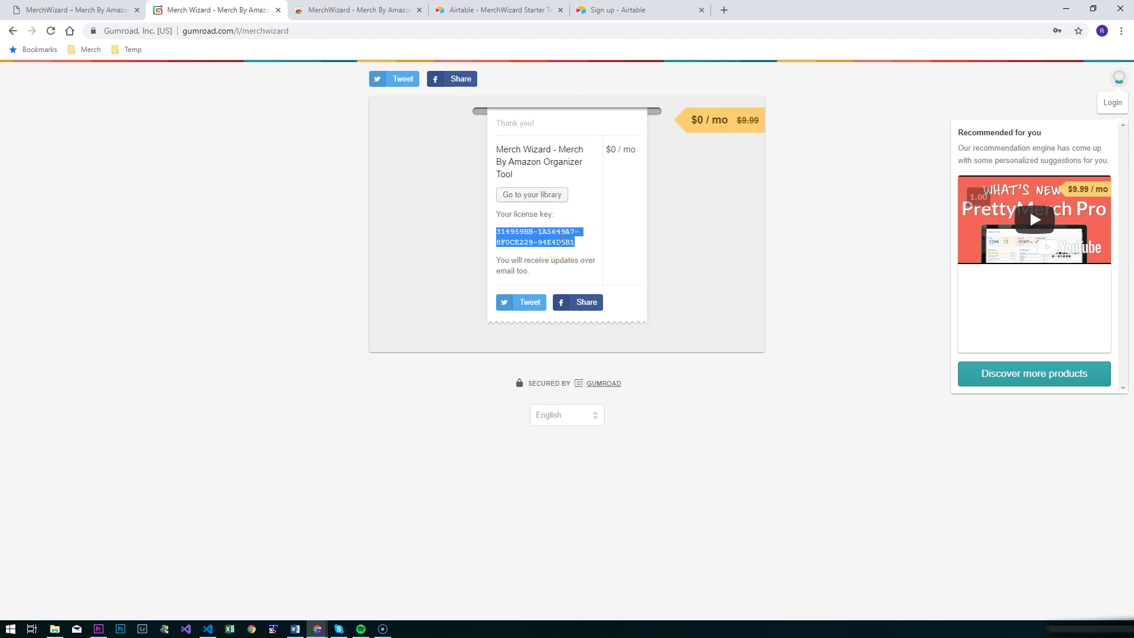
pyautogui.press('super+r')
pyautogui.write('notepad')
pyautogui.press('Return')
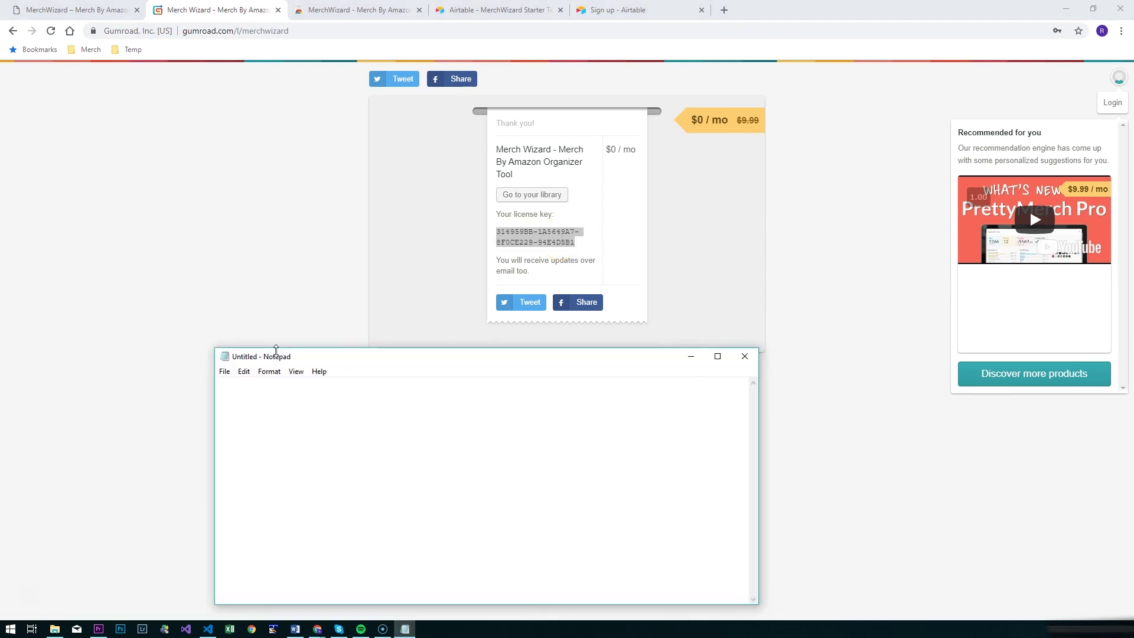
pyautogui.hotkey('ctrl', 'v')
# Step: Label the key 'License:' in Notepad, then add MerchWizard to Chrome from the Web Store
pyautogui.write('License:')
pyautogui.click(321, 15)
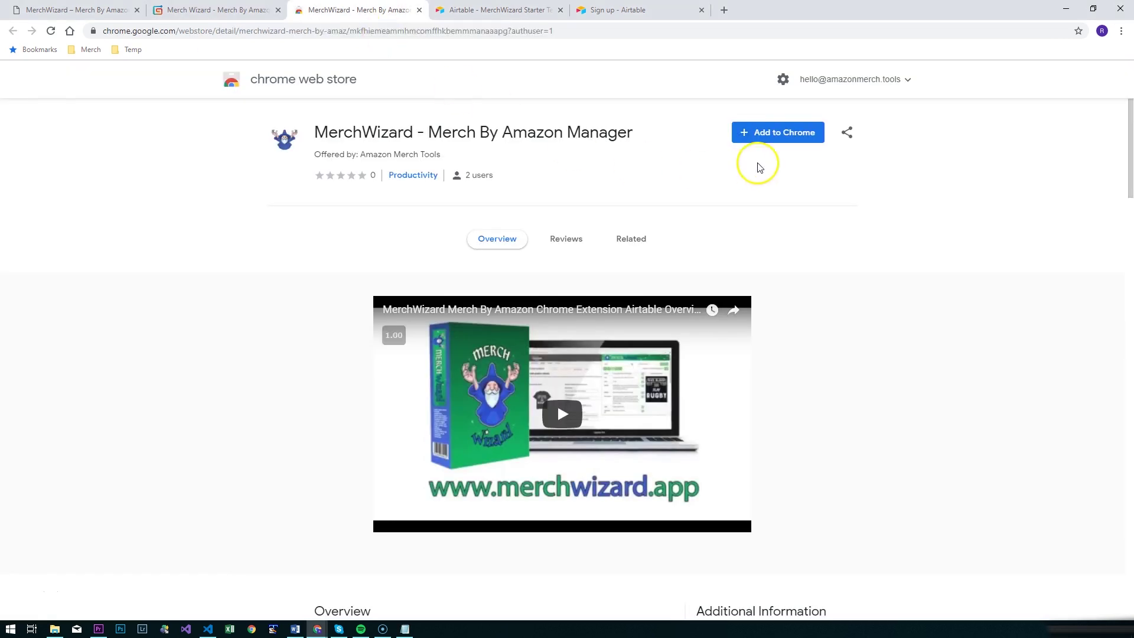
pyautogui.click(767, 140)
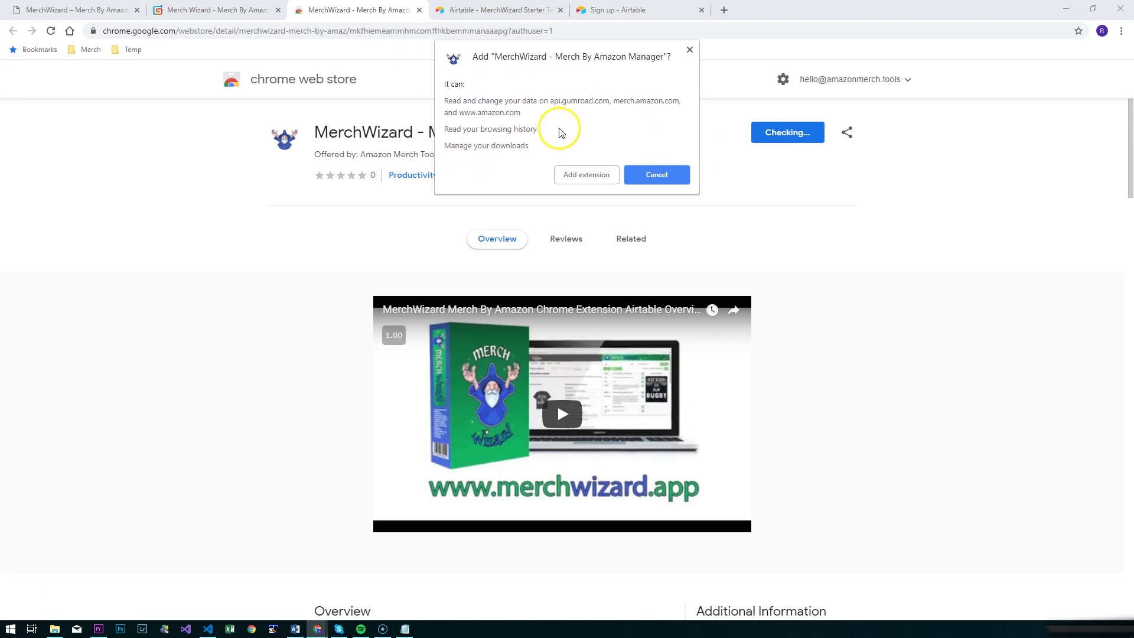
pyautogui.click(569, 175)
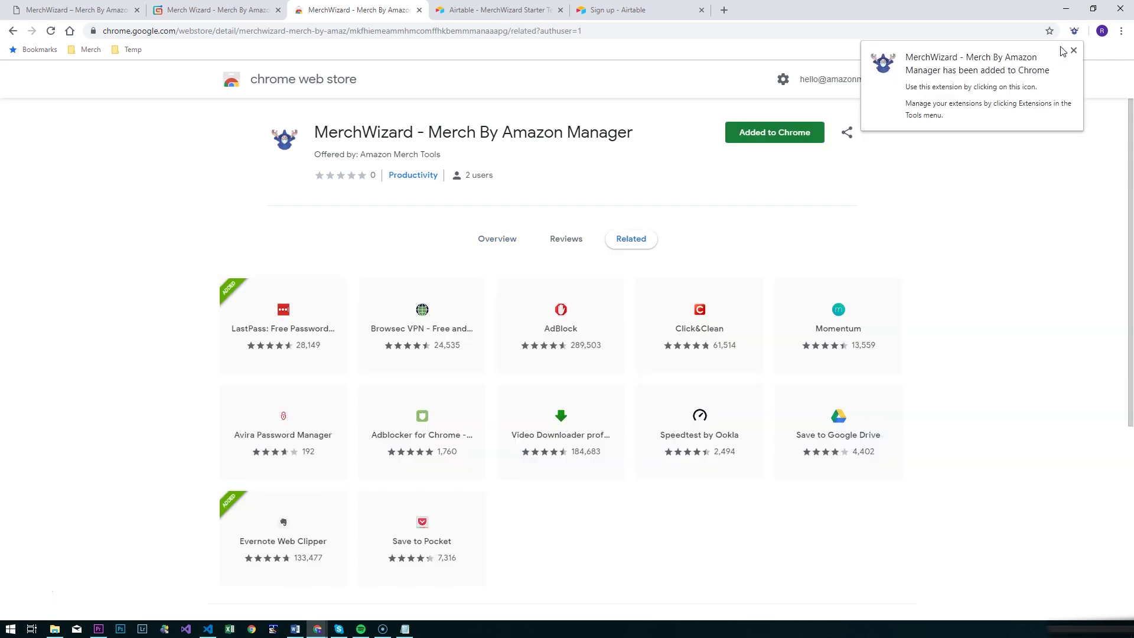
pyautogui.click(1074, 35)
pyautogui.click(1072, 52)
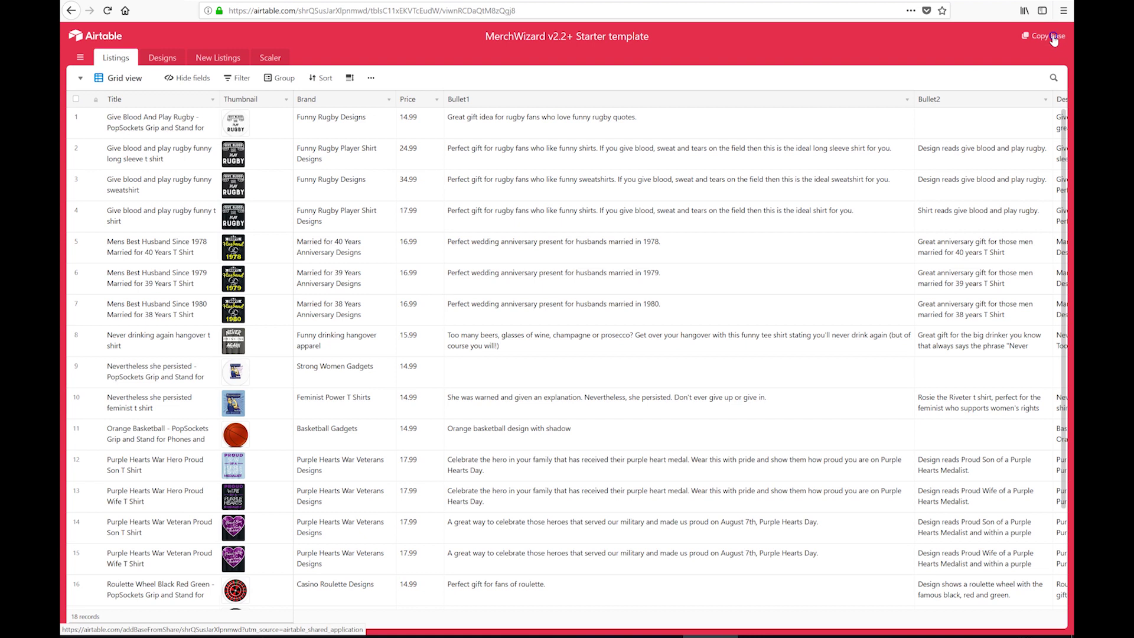
# Step: Copy the starter base by signing up for a free Airtable account with name, e-mail and password
pyautogui.click(1054, 38)
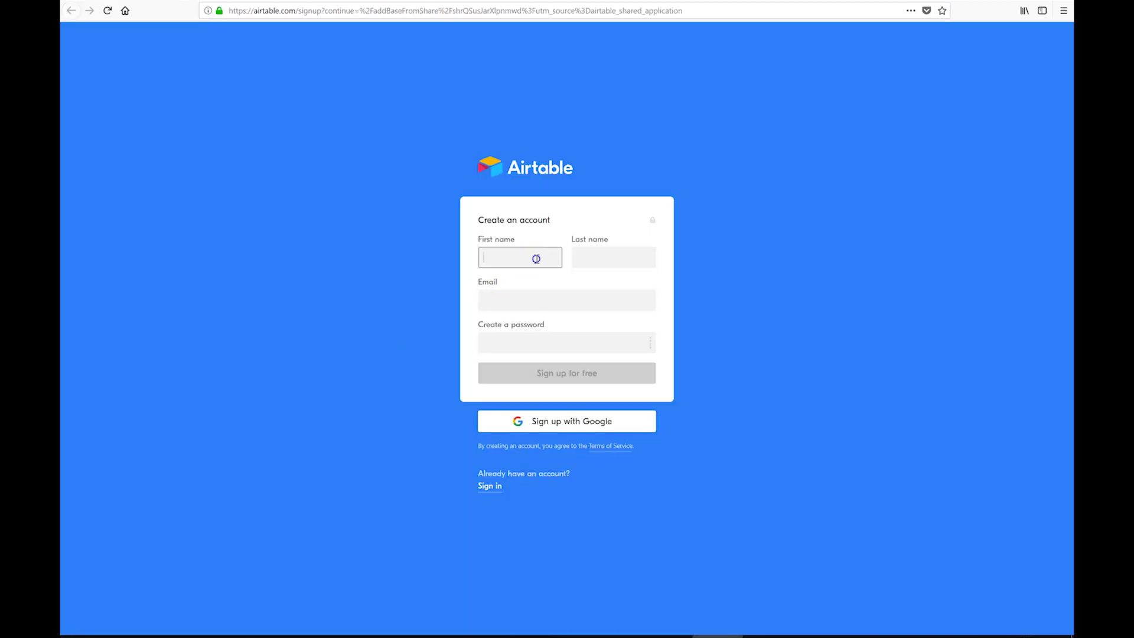
pyautogui.press('Tab')
pyautogui.write('Test')
pyautogui.press('Tab')
pyautogui.press('Tab')
pyautogui.write('•••••••••')
pyautogui.click(563, 376)
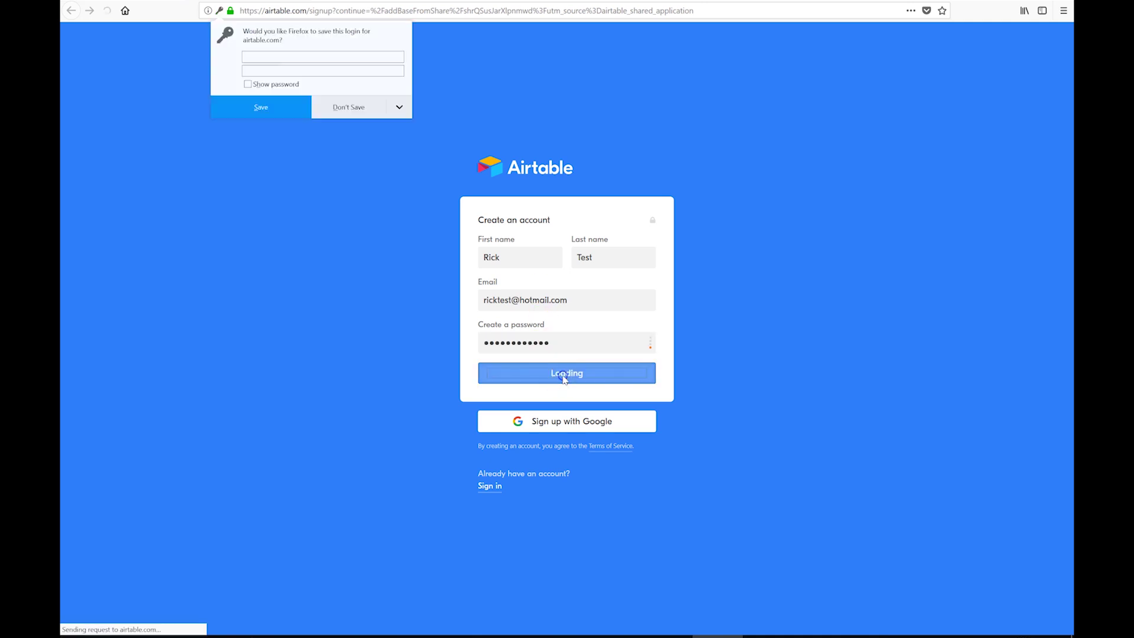
pyautogui.click(267, 112)
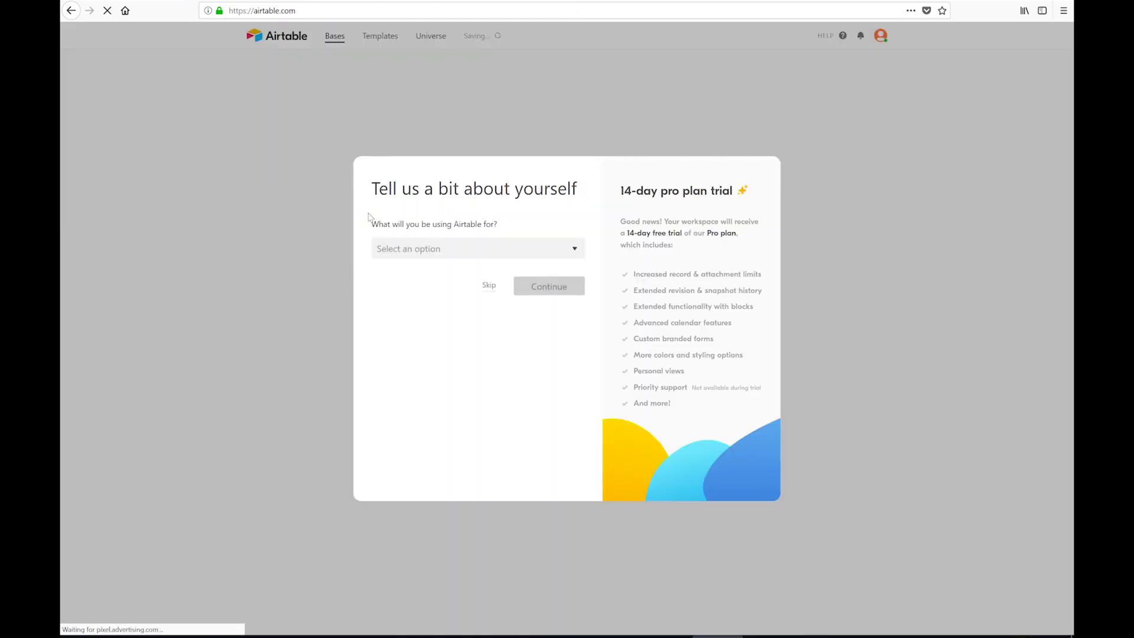
# Step: Choose Personal use and create a workspace named Merch
pyautogui.click(421, 248)
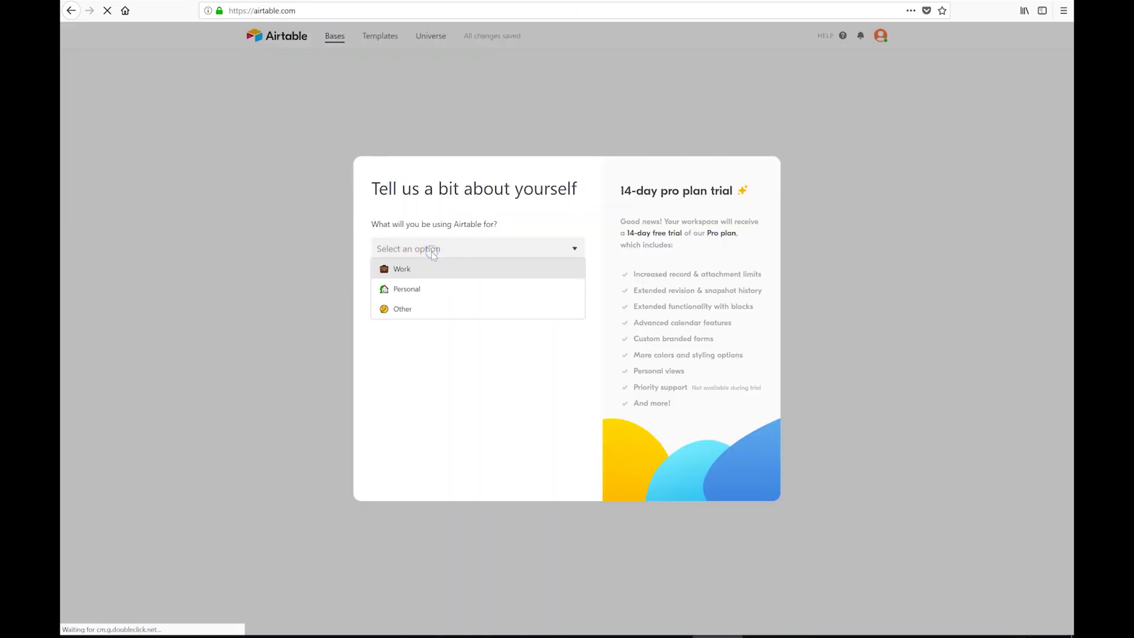
pyautogui.click(415, 290)
pyautogui.click(488, 285)
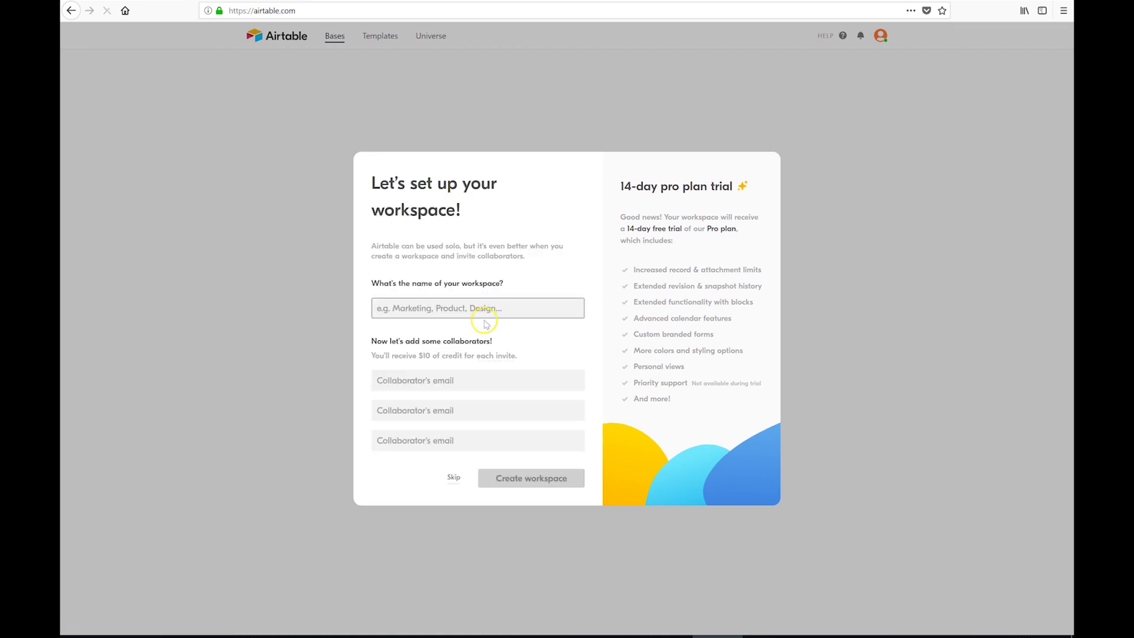
pyautogui.write('Merch')
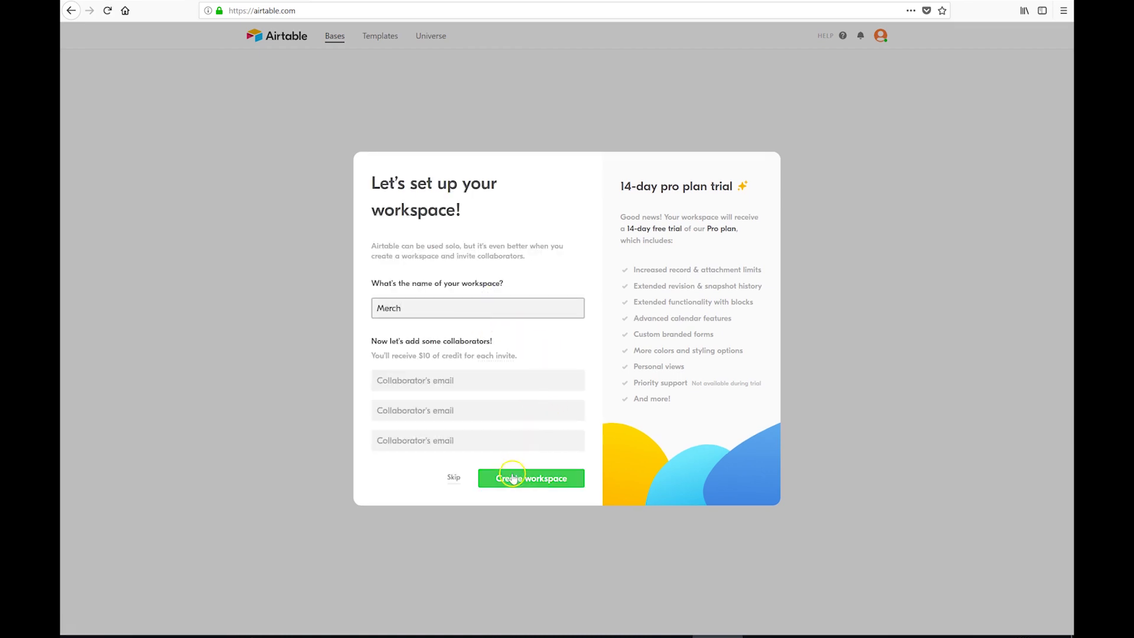
pyautogui.click(512, 477)
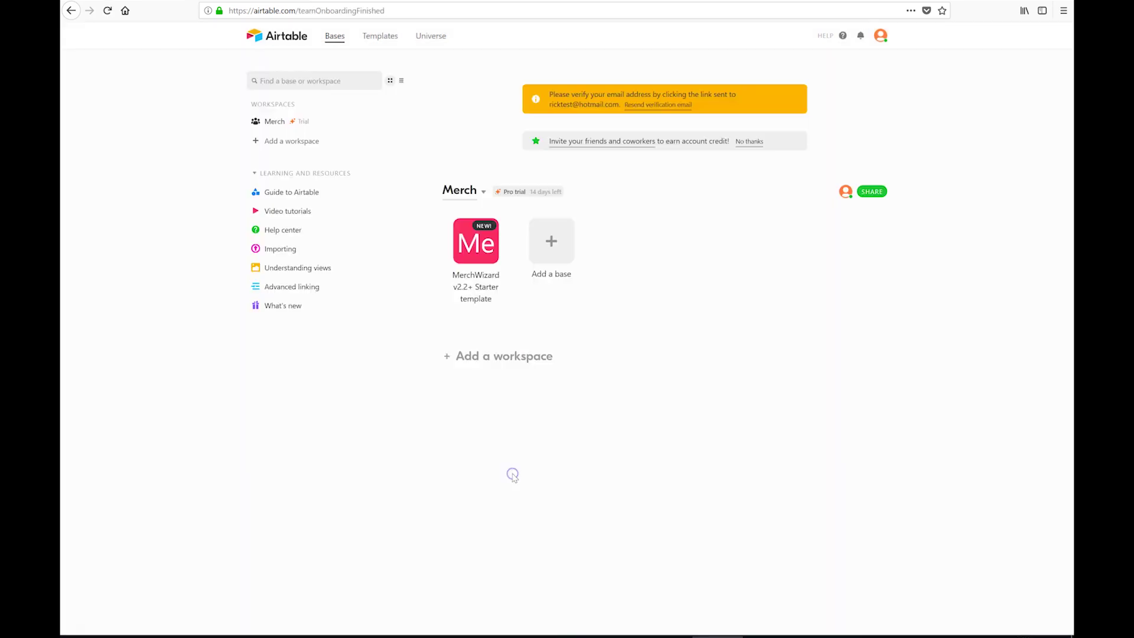
pyautogui.click(490, 261)
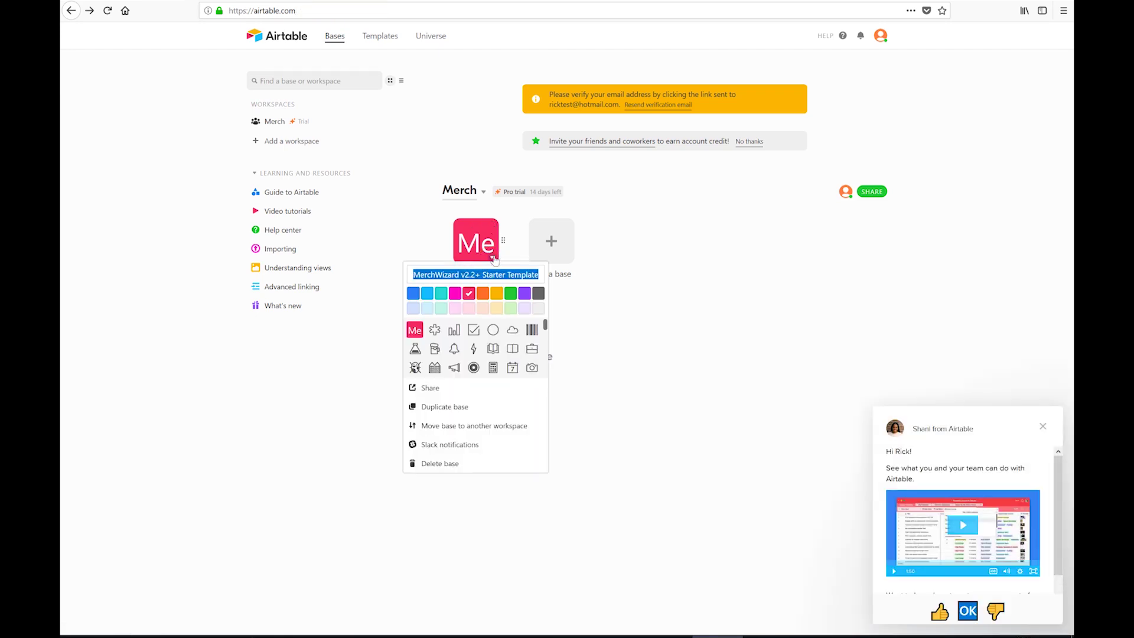
# Step: Paste the Airtable account API key into the Notepad note and rename the base 'Rick's Products'
pyautogui.click(881, 36)
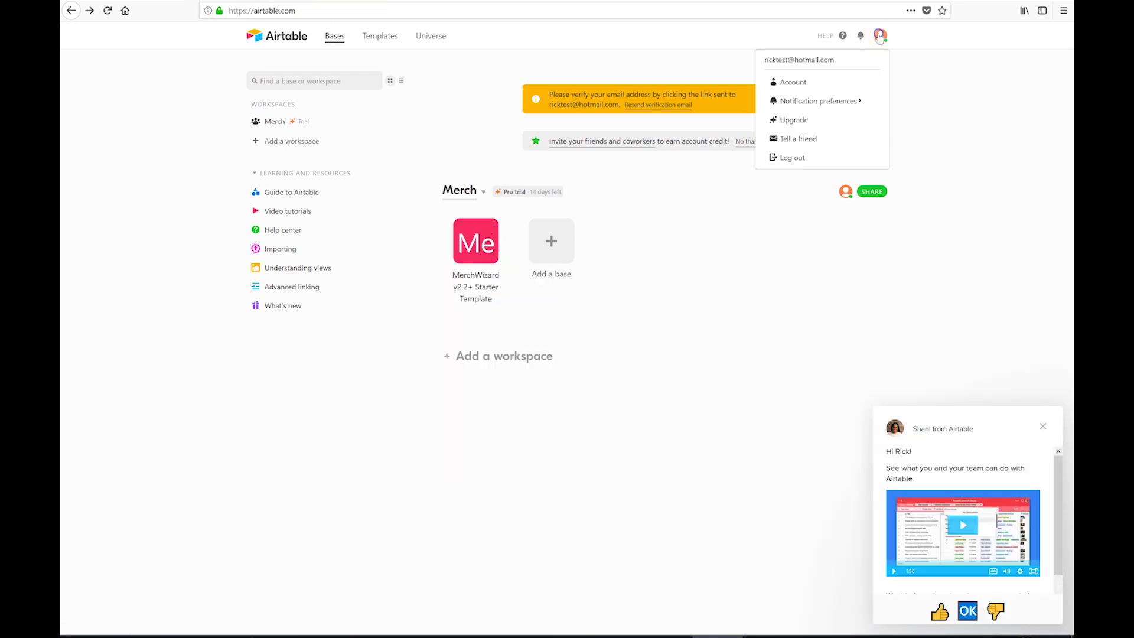
pyautogui.click(822, 81)
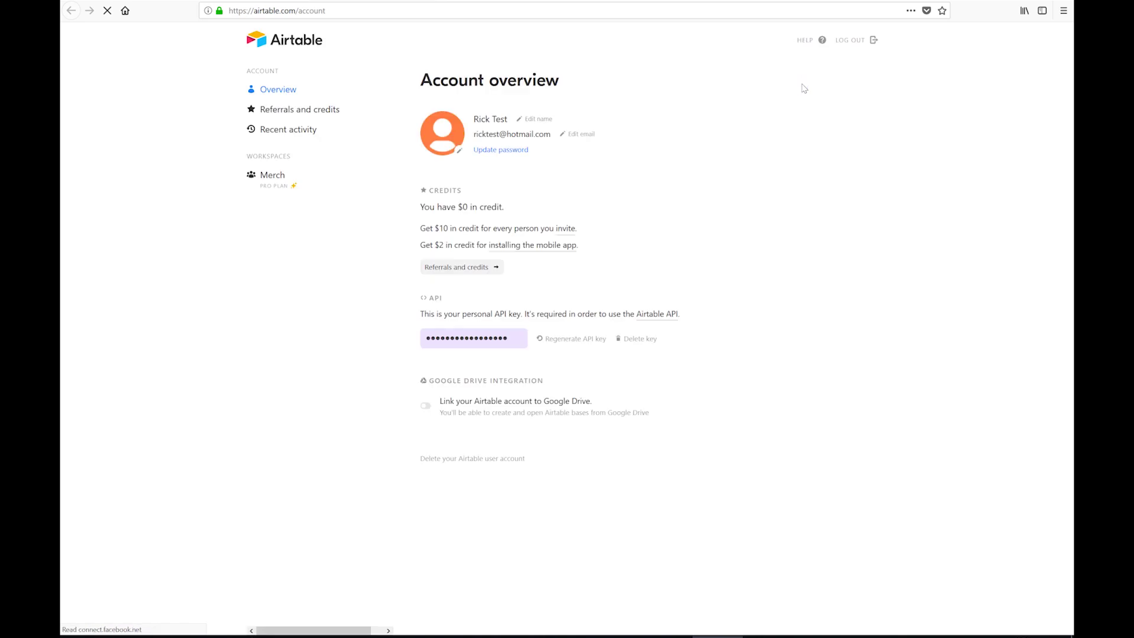
pyautogui.click(493, 344)
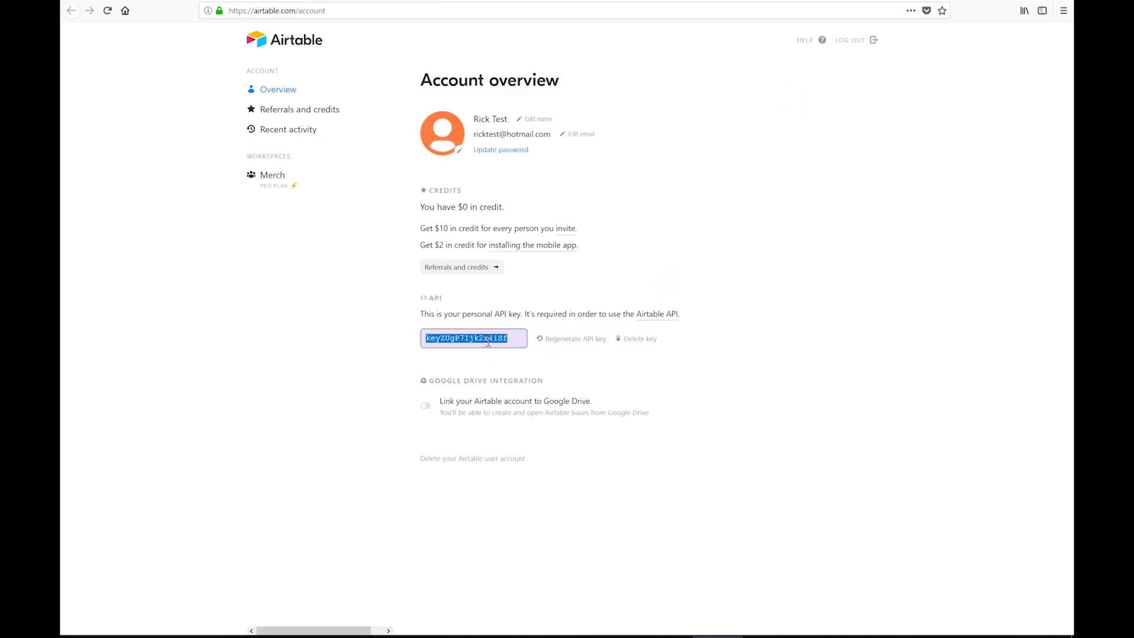
pyautogui.click(668, 635)
pyautogui.click(943, 142)
pyautogui.hotkey('ctrl', 'v')
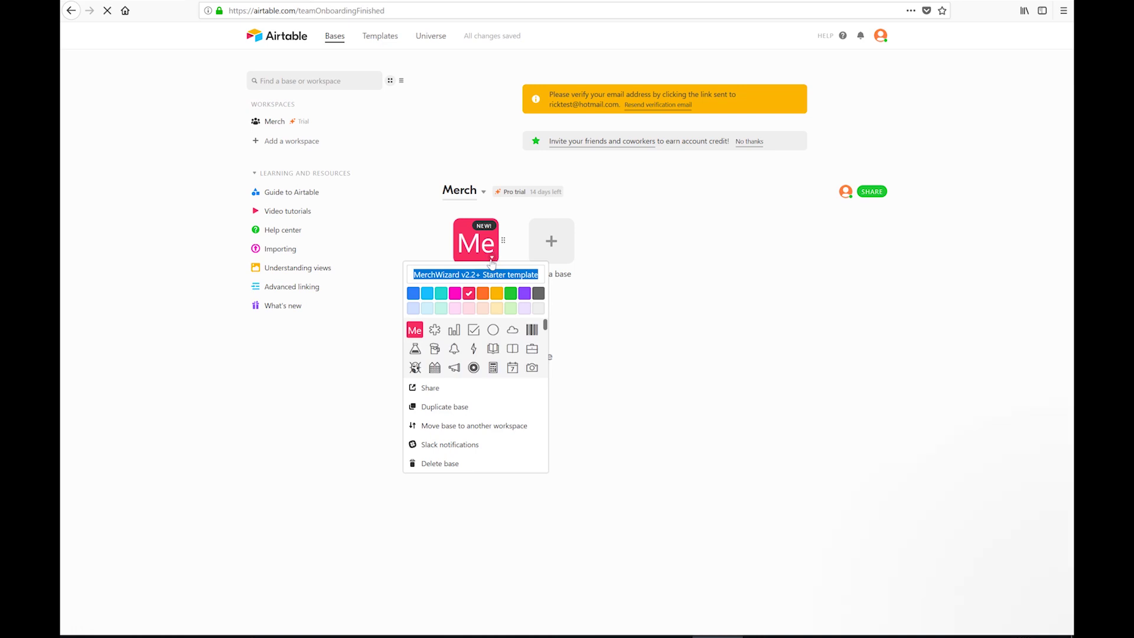
pyautogui.write("Rick's P")
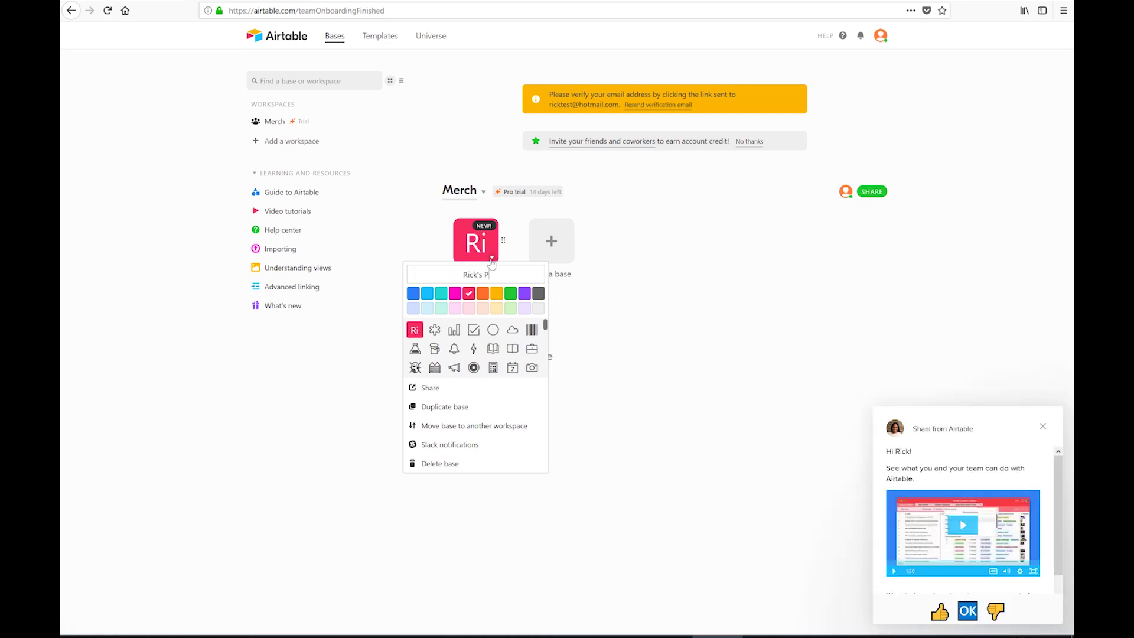
pyautogui.write('roducts')
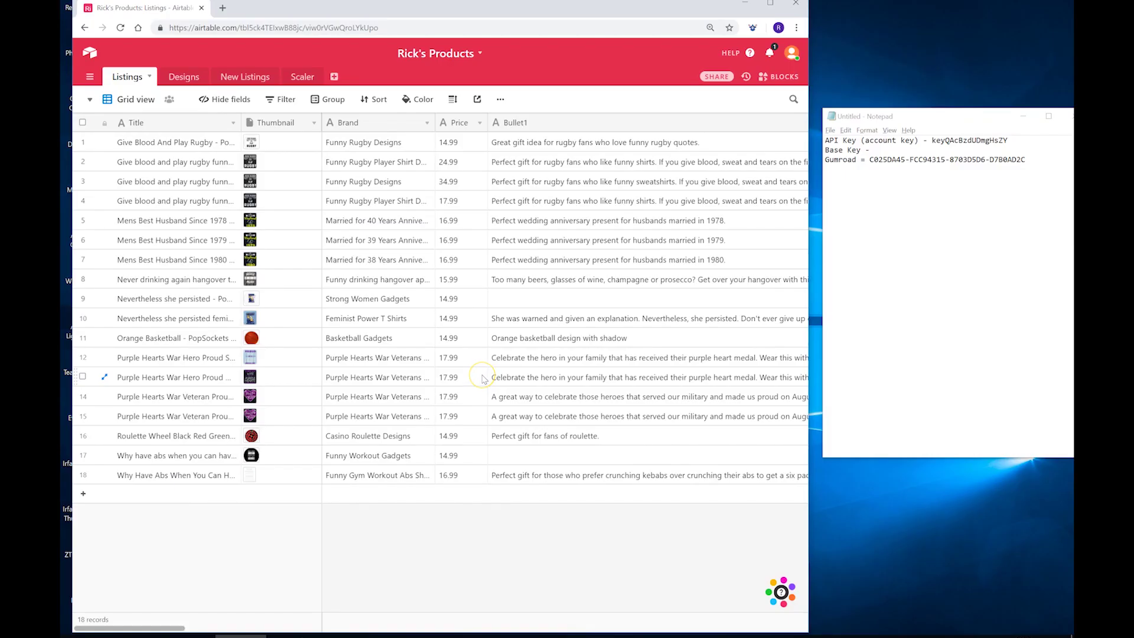
# Step: Open the Rick's Products API documentation and paste its base ID after Notepad's Base Key label
pyautogui.click(735, 54)
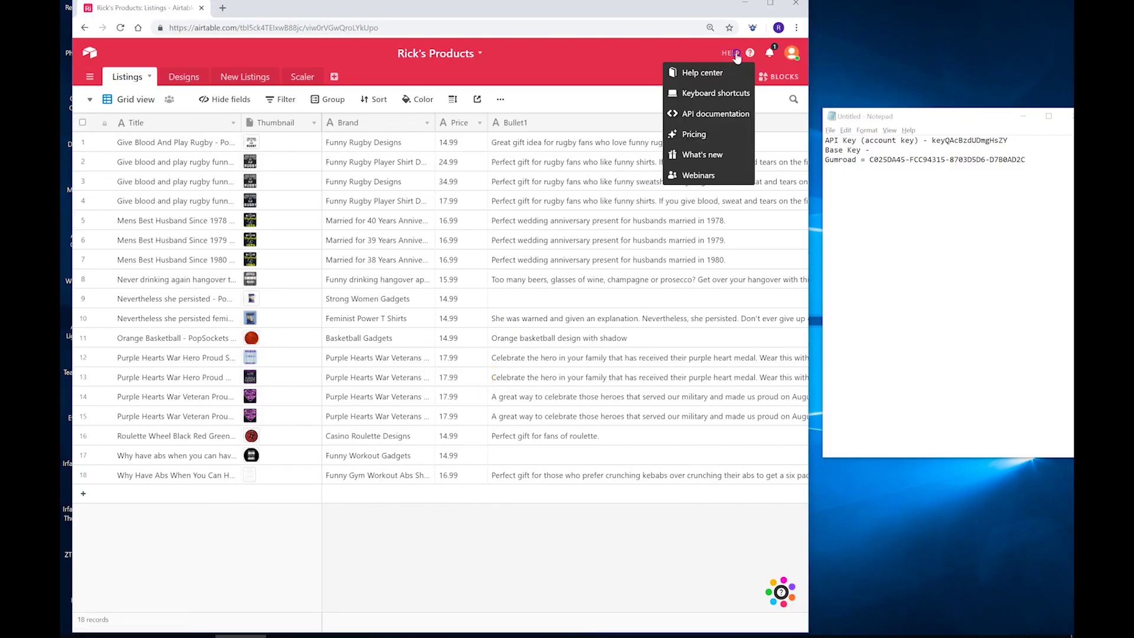
pyautogui.click(689, 115)
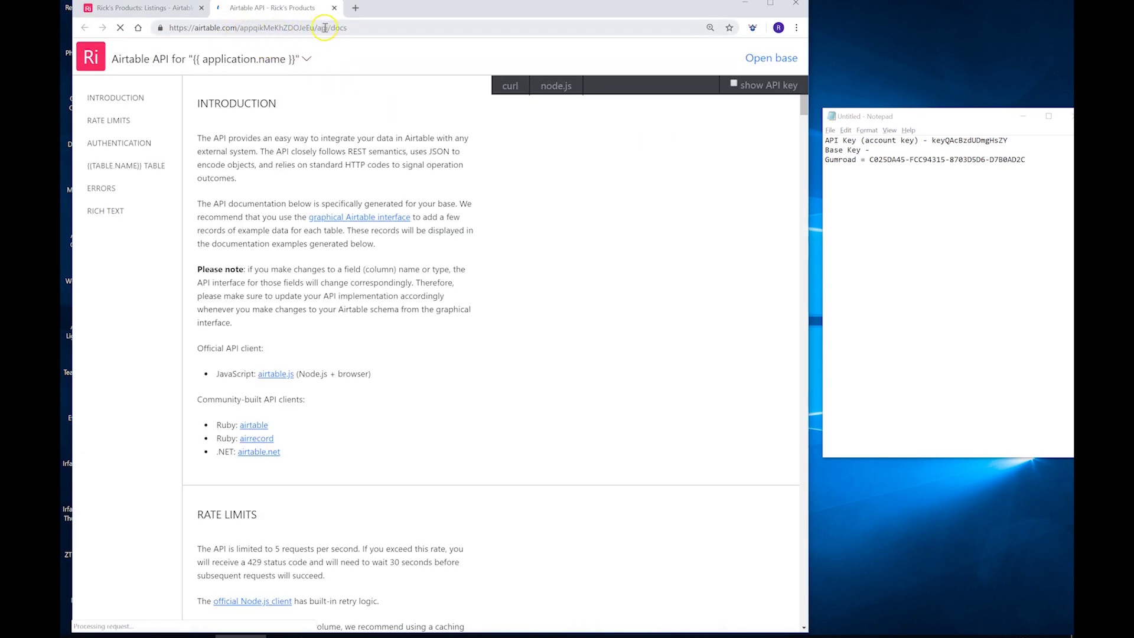
pyautogui.doubleClick(262, 28)
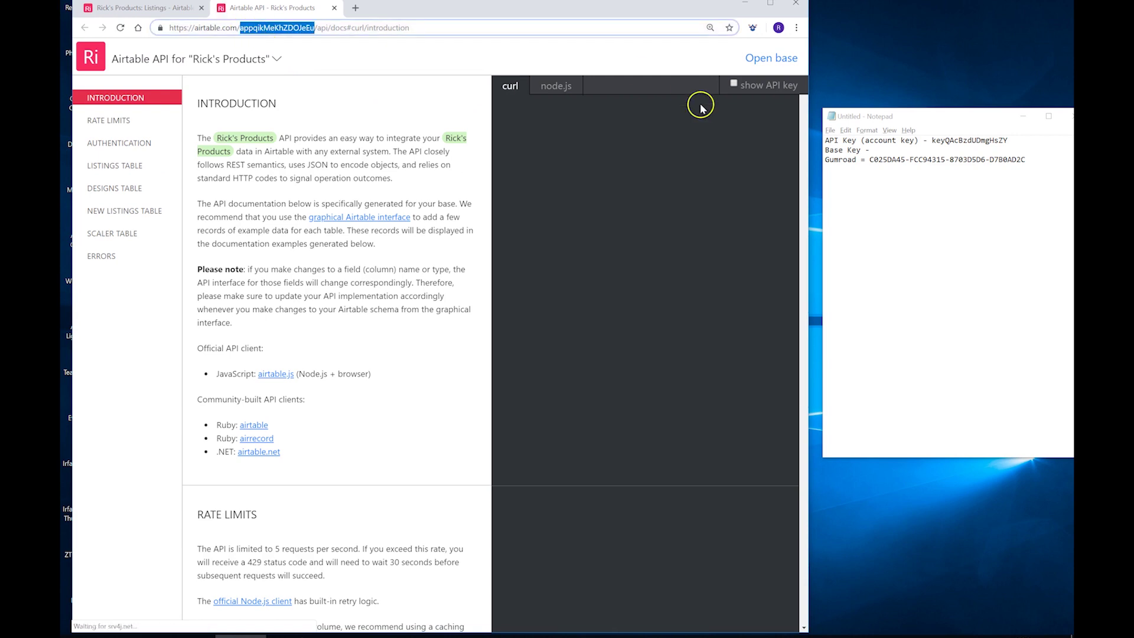
pyautogui.click(883, 151)
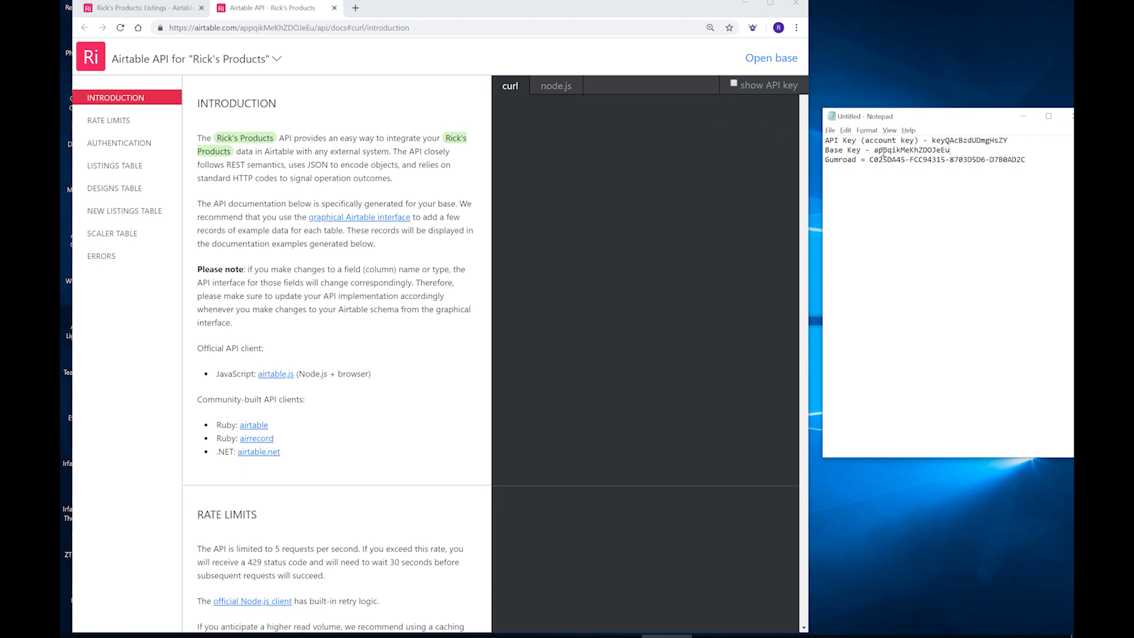
pyautogui.scroll(-1, 319, 426)
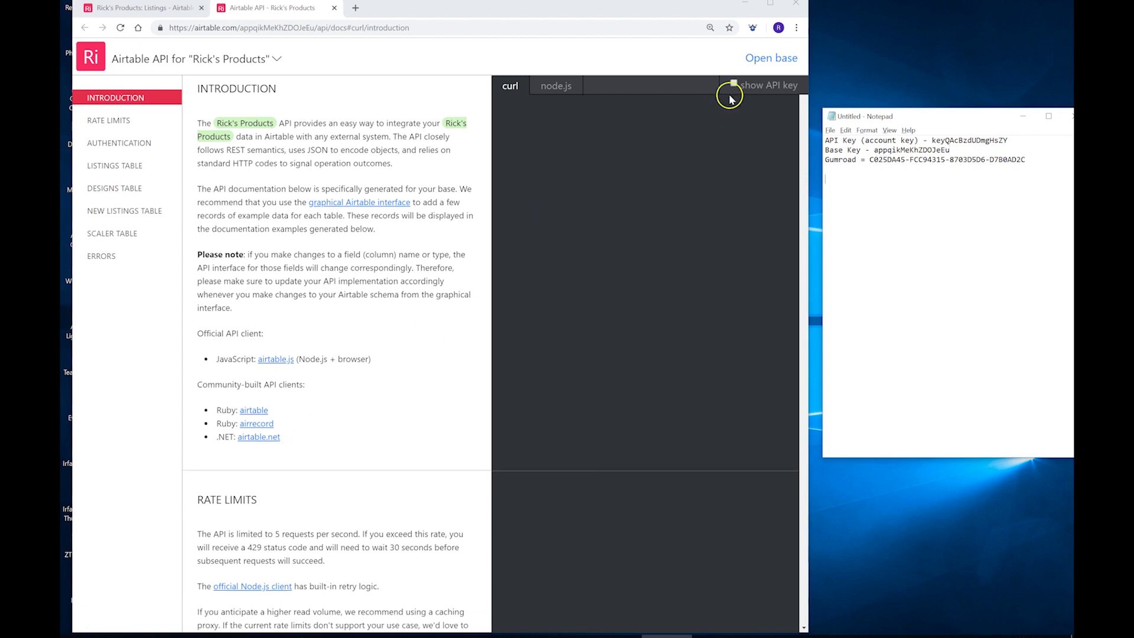
# Step: Paste the Gumroad licence key from Notepad into MerchWizard's Gumroad Licence Key field
pyautogui.click(752, 28)
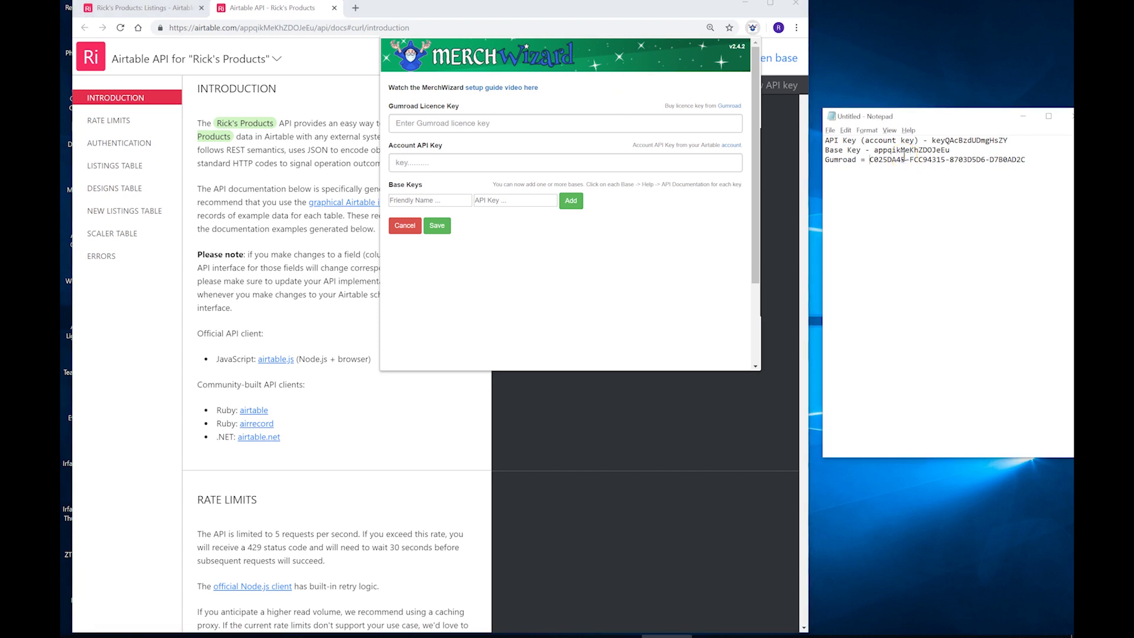
pyautogui.hotkey('ctrl', 'shift', 'Right')
pyautogui.hotkey('ctrl', 'shift', 'Right')
pyautogui.hotkey('ctrl', 'shift', 'Right')
pyautogui.hotkey('ctrl', 'shift', 'Right')
pyautogui.hotkey('ctrl', 'c')
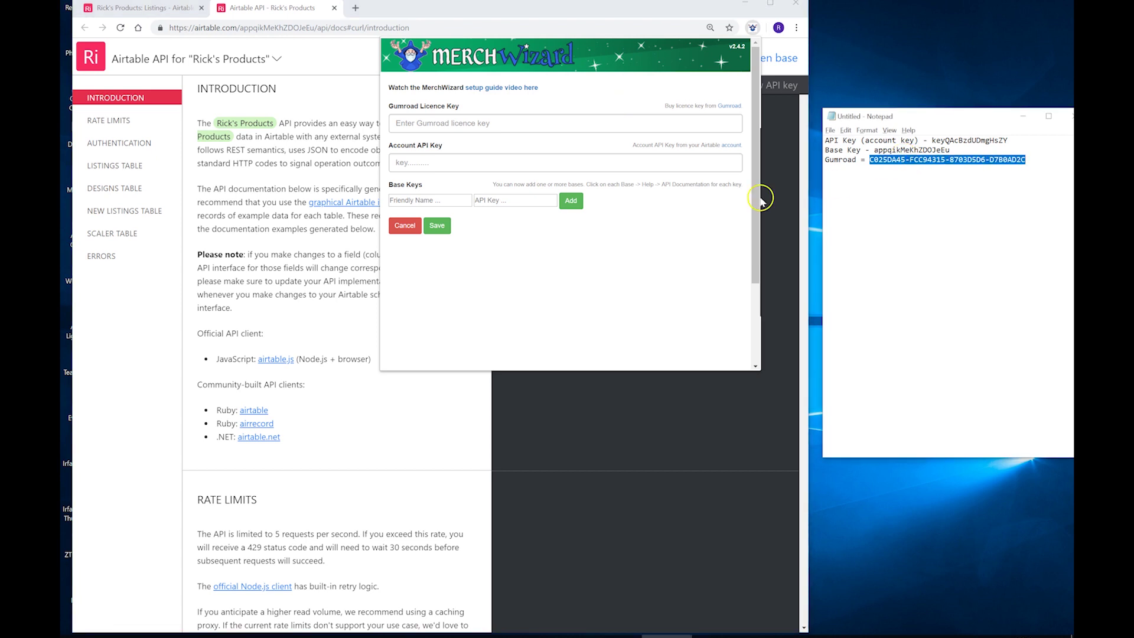
pyautogui.click(476, 123)
pyautogui.hotkey('ctrl', 'v')
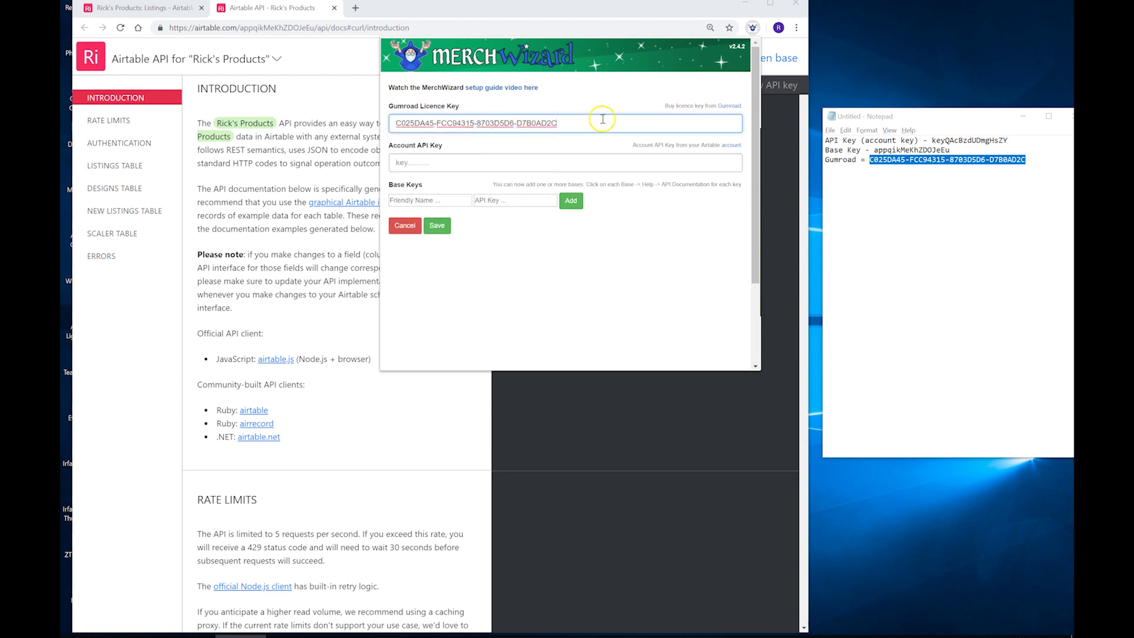
# Step: Paste the Airtable API key from Notepad into the Account API Key field
pyautogui.click(894, 174)
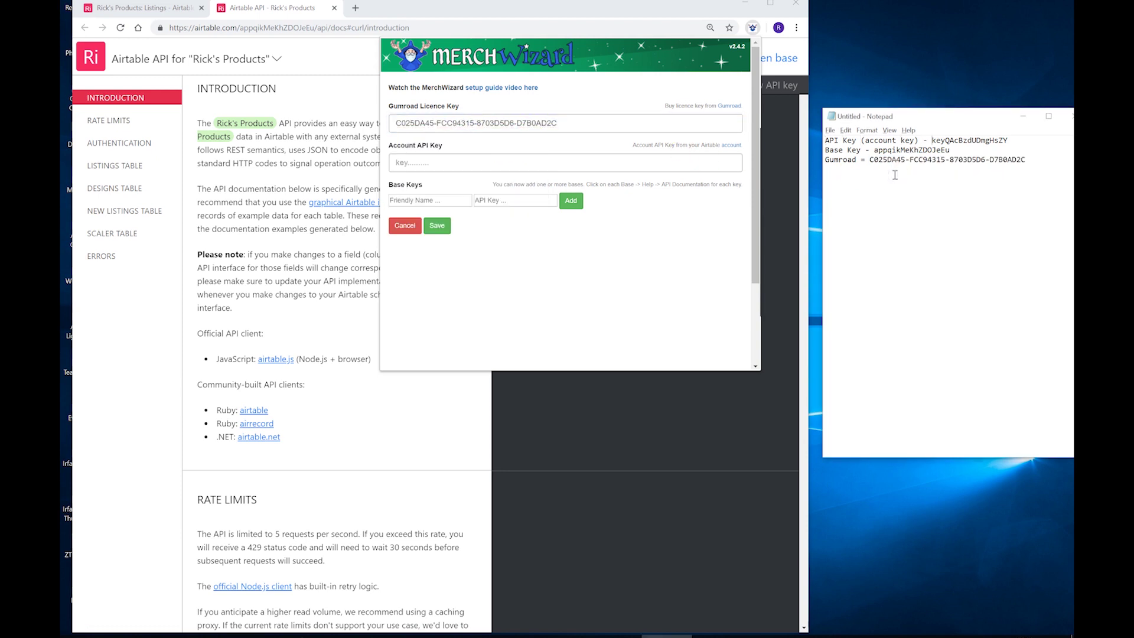
pyautogui.hotkey('ctrl', 'shift', 'Right')
pyautogui.hotkey('ctrl', 'c')
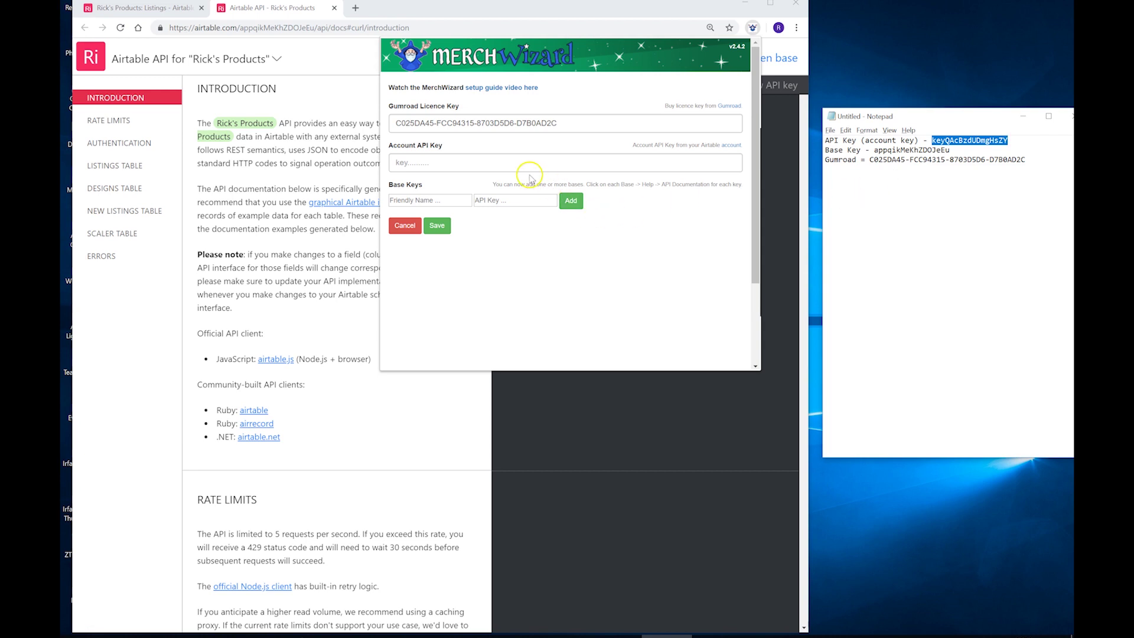
pyautogui.click(502, 156)
pyautogui.hotkey('ctrl', 'v')
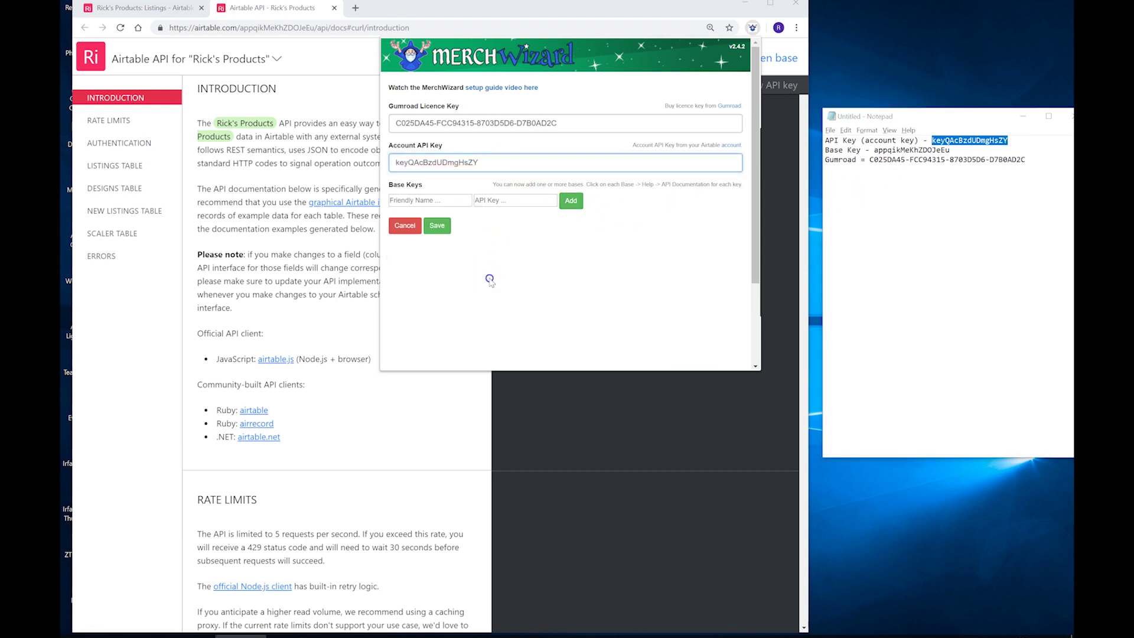
pyautogui.click(489, 278)
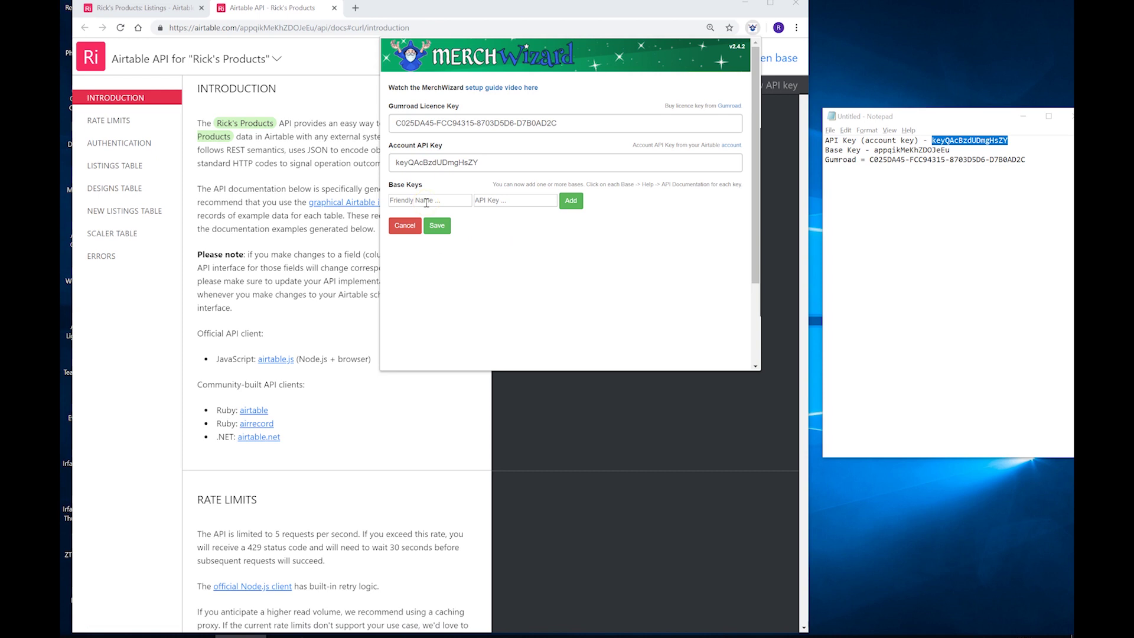
# Step: Add a base named Ricks Test Base with the Rick's Products base key, then save
pyautogui.click(427, 201)
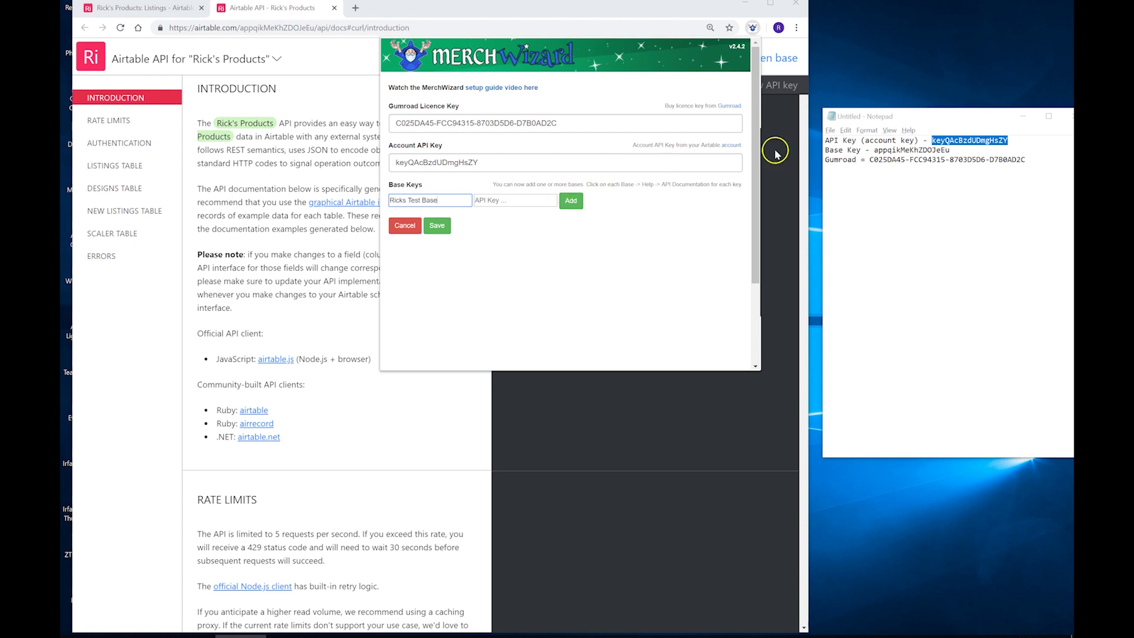
pyautogui.doubleClick(889, 151)
pyautogui.hotkey('ctrl', 'c')
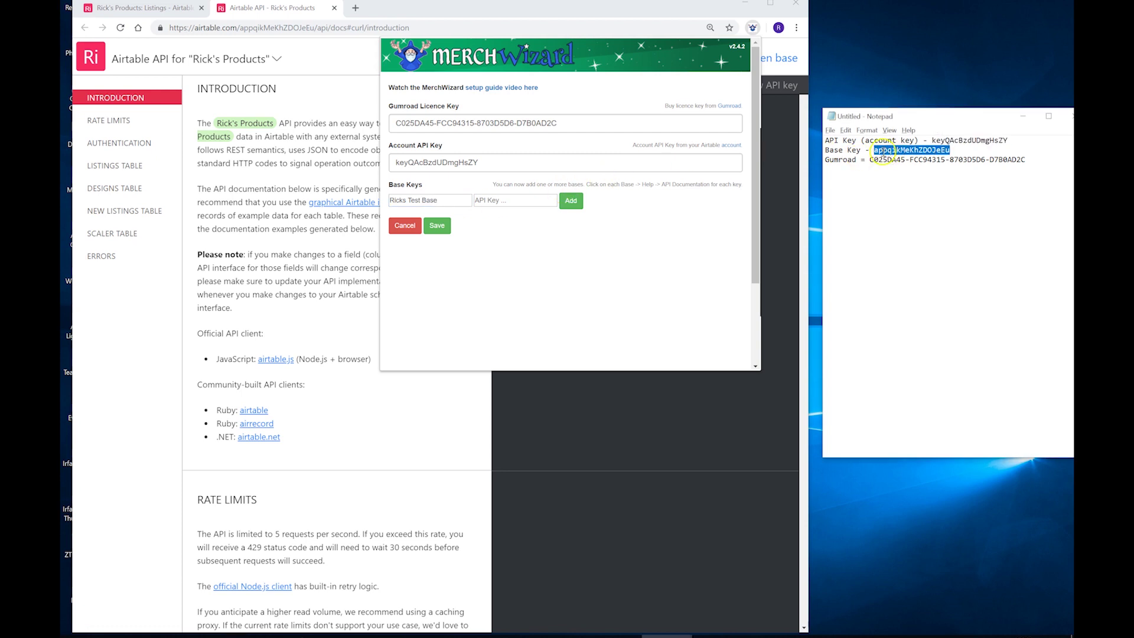
pyautogui.click(494, 201)
pyautogui.hotkey('ctrl', 'v')
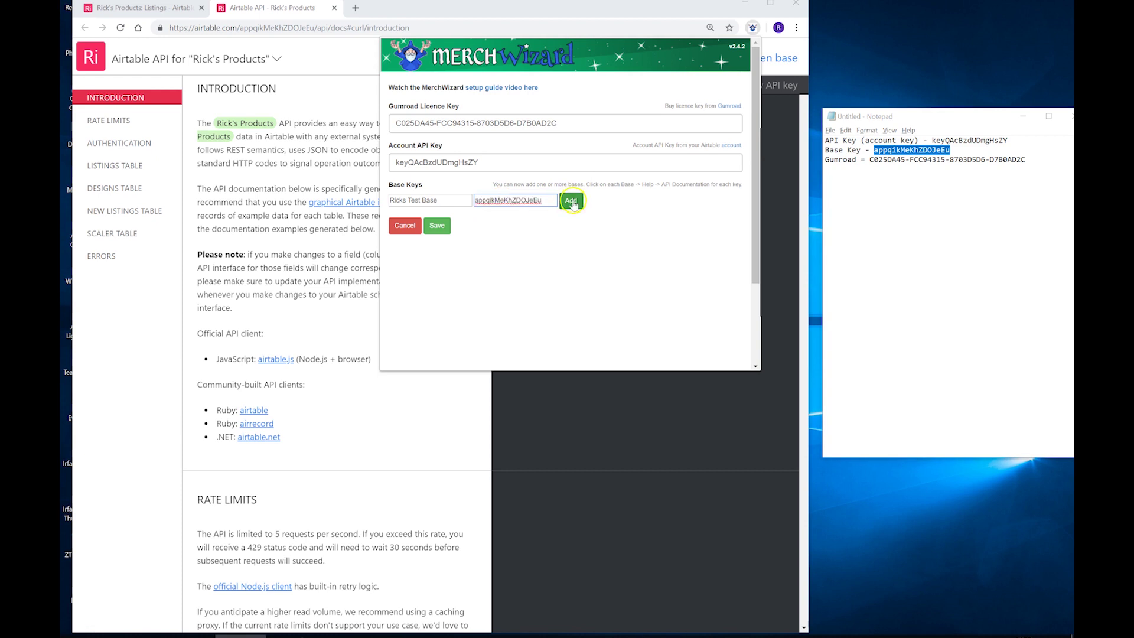
pyautogui.click(571, 202)
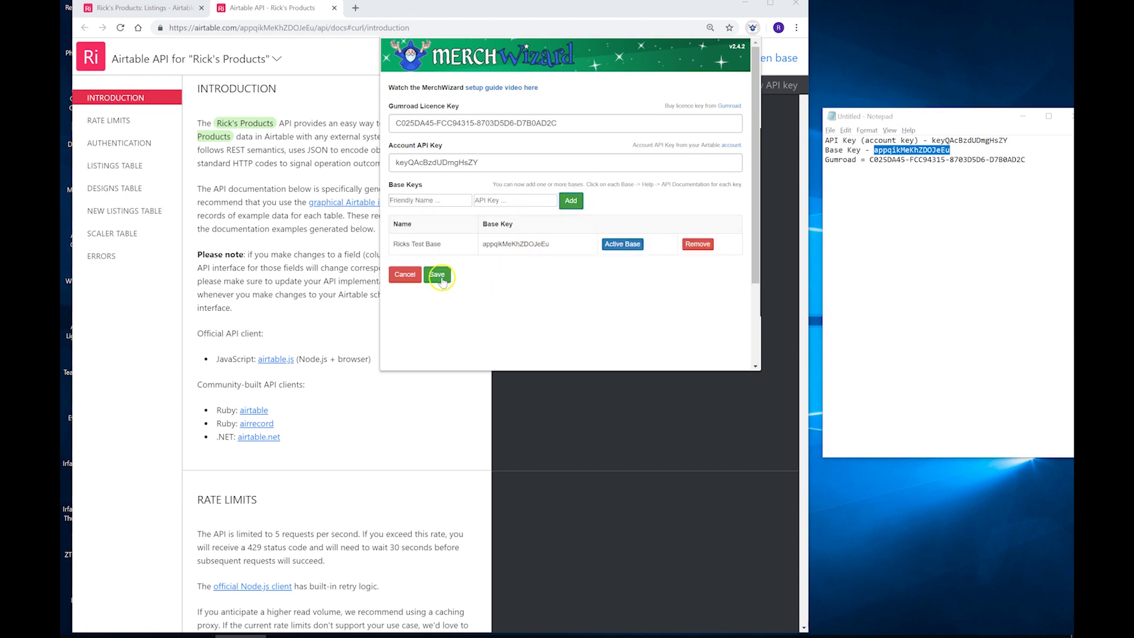
pyautogui.click(440, 276)
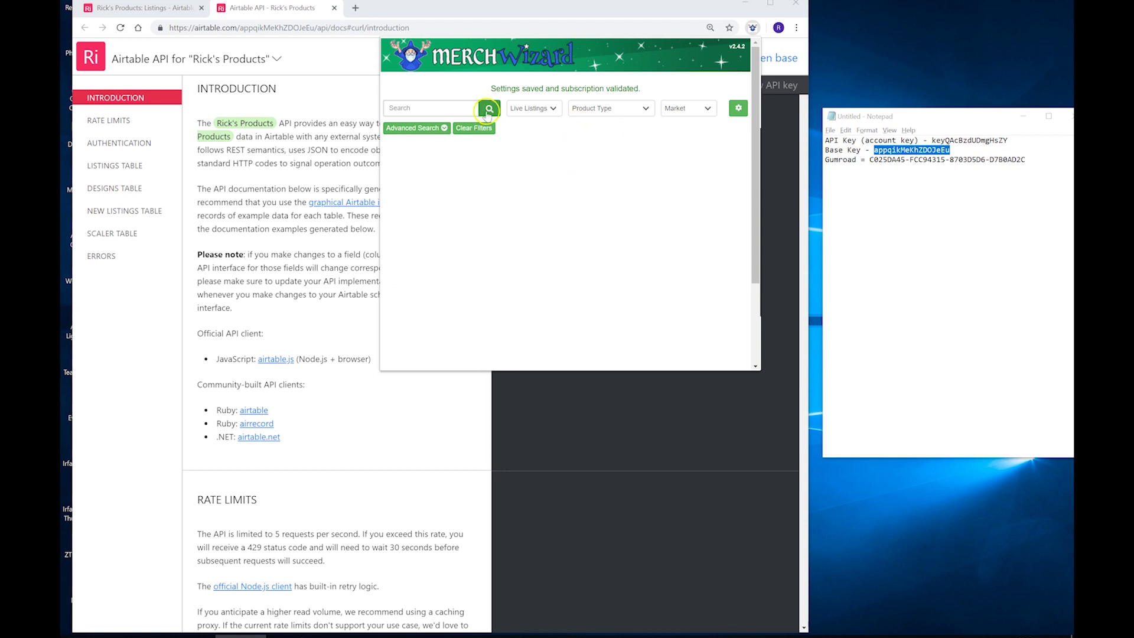
# Step: Load the base's listings and scroll through results such as Basketball Gadgets at 14.99
pyautogui.click(488, 109)
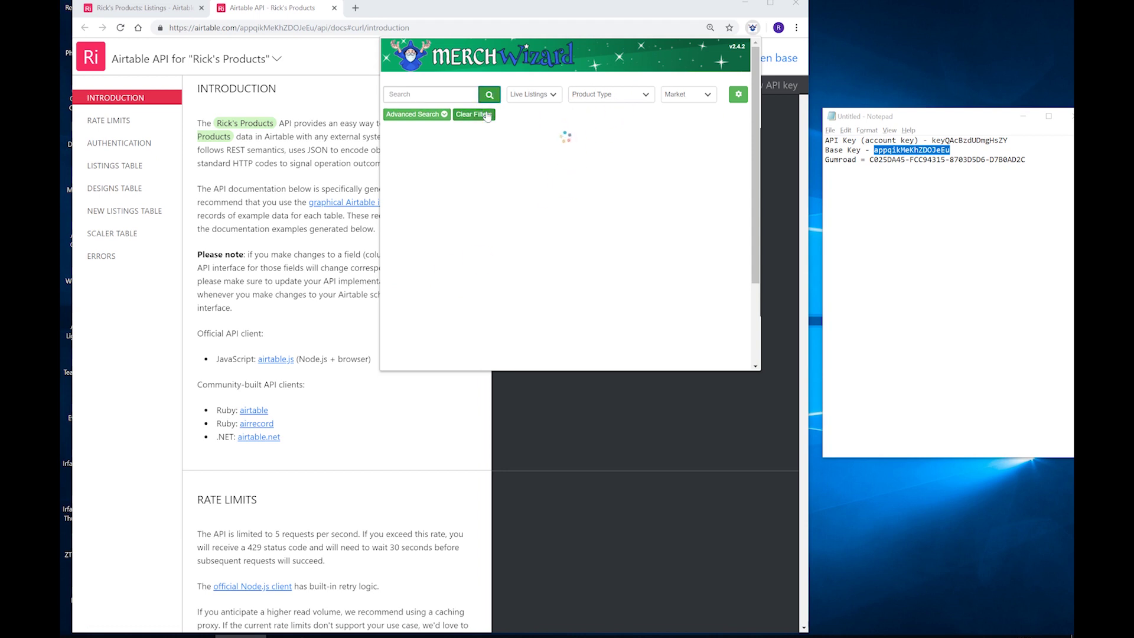
pyautogui.scroll(-3, 511, 235)
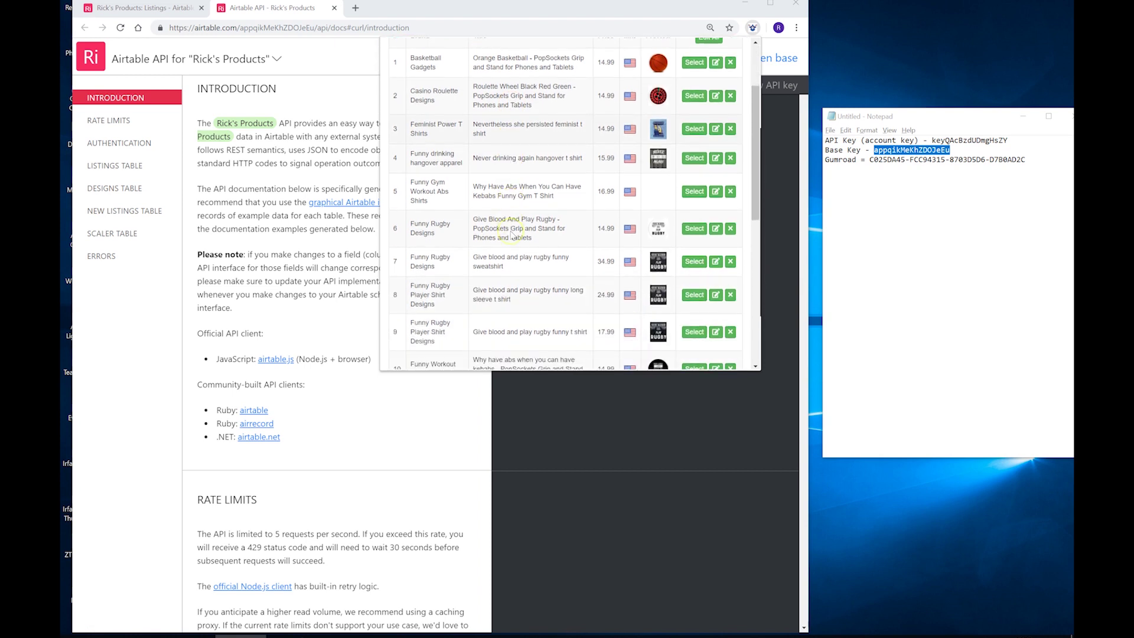
pyautogui.scroll(3, 511, 235)
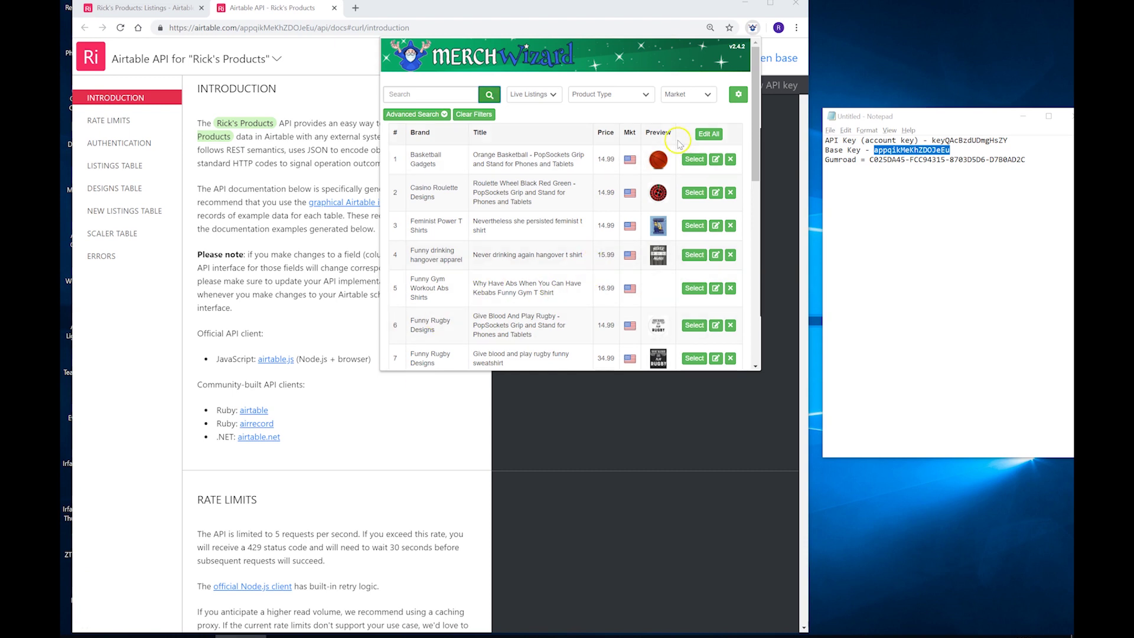
# Step: Reopen MerchWizard settings and add UK Base with its base key
pyautogui.click(737, 95)
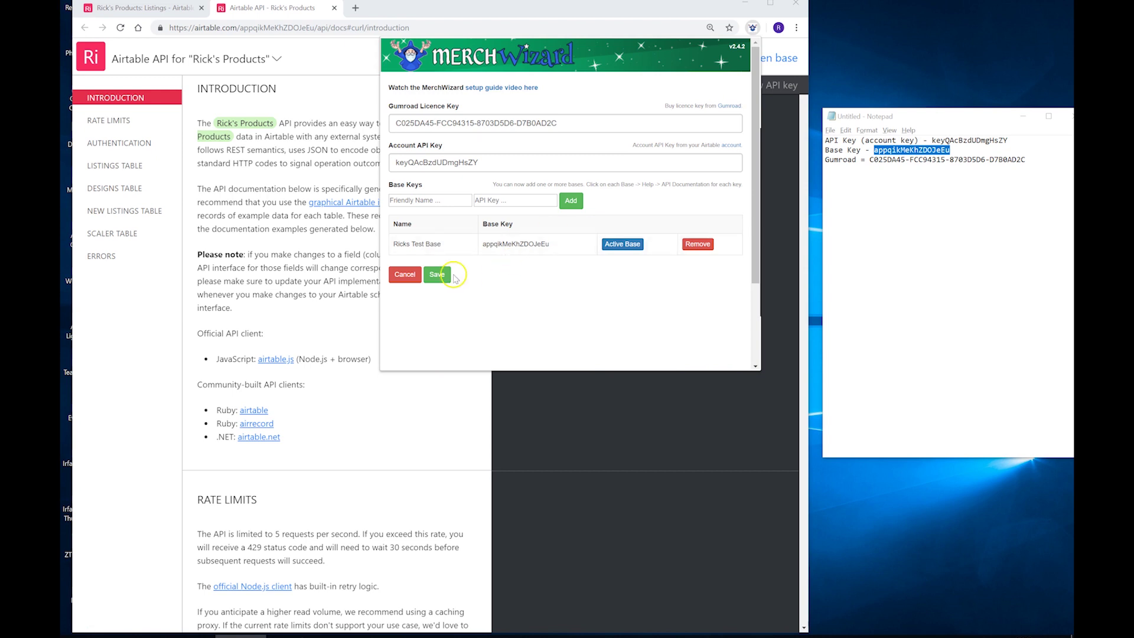
pyautogui.click(415, 201)
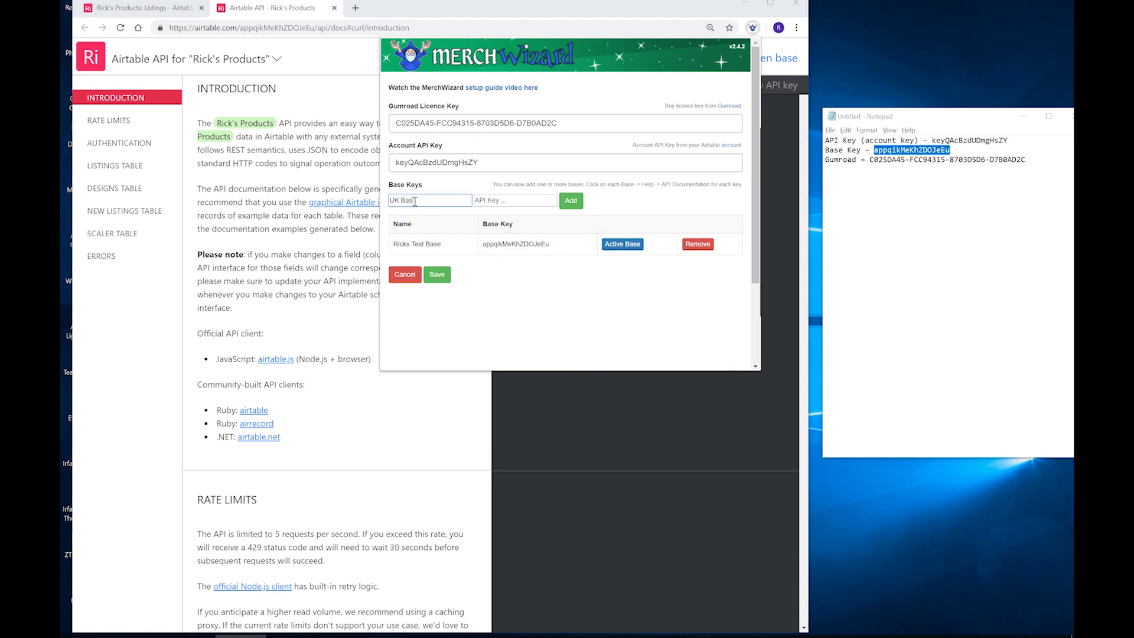
pyautogui.press('Tab')
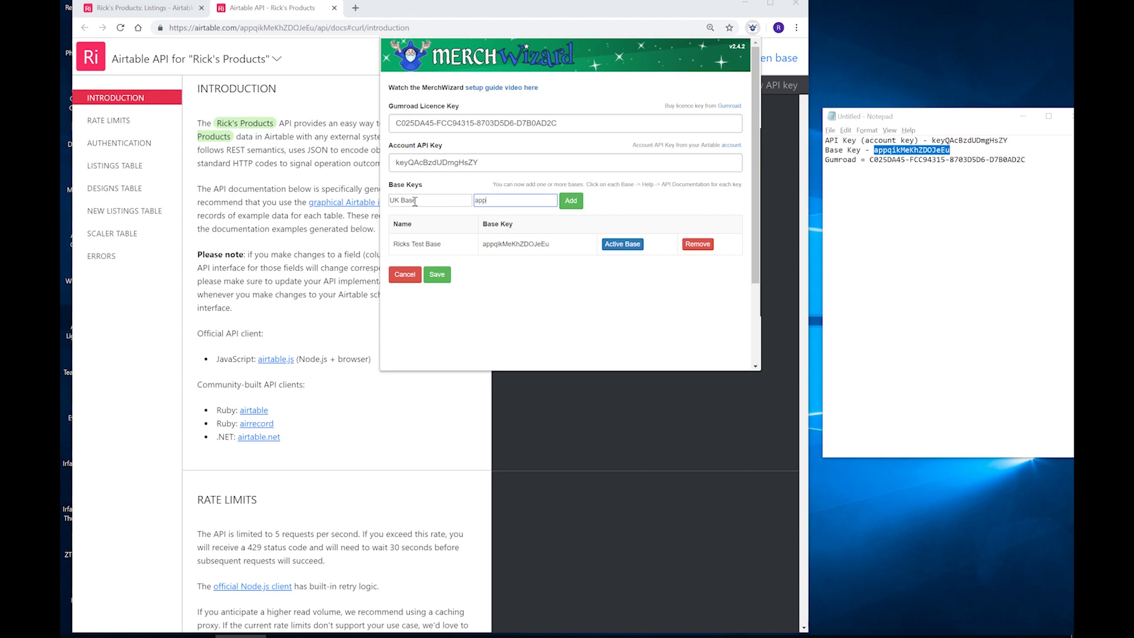
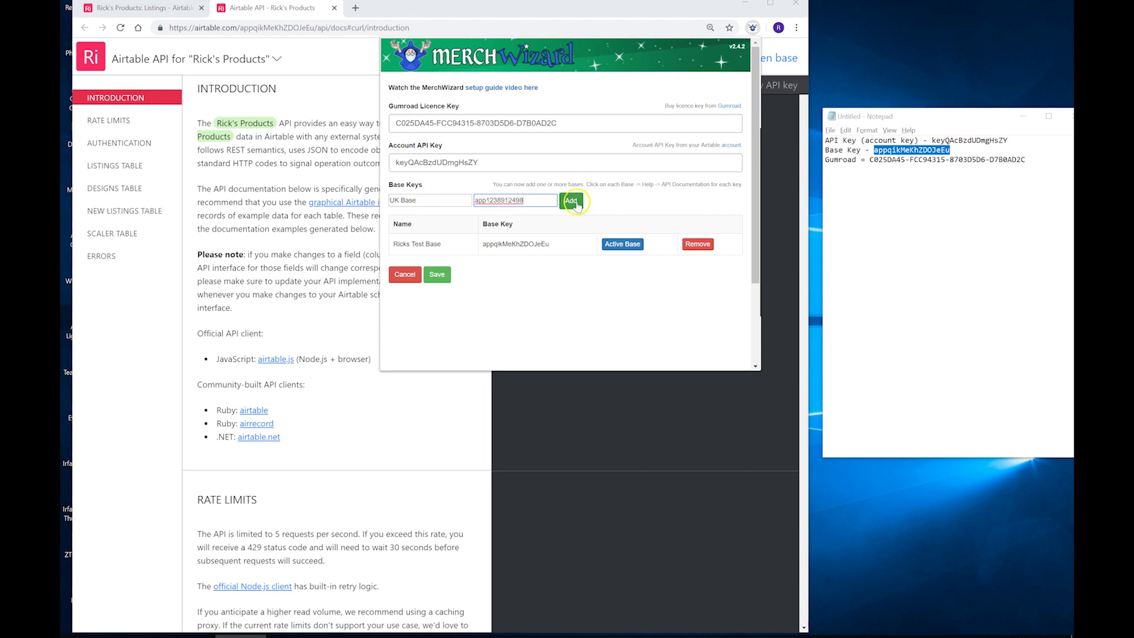
pyautogui.click(571, 200)
# Step: Add USA Base with its key and set UK Base as the active base
pyautogui.click(422, 201)
pyautogui.write('USA')
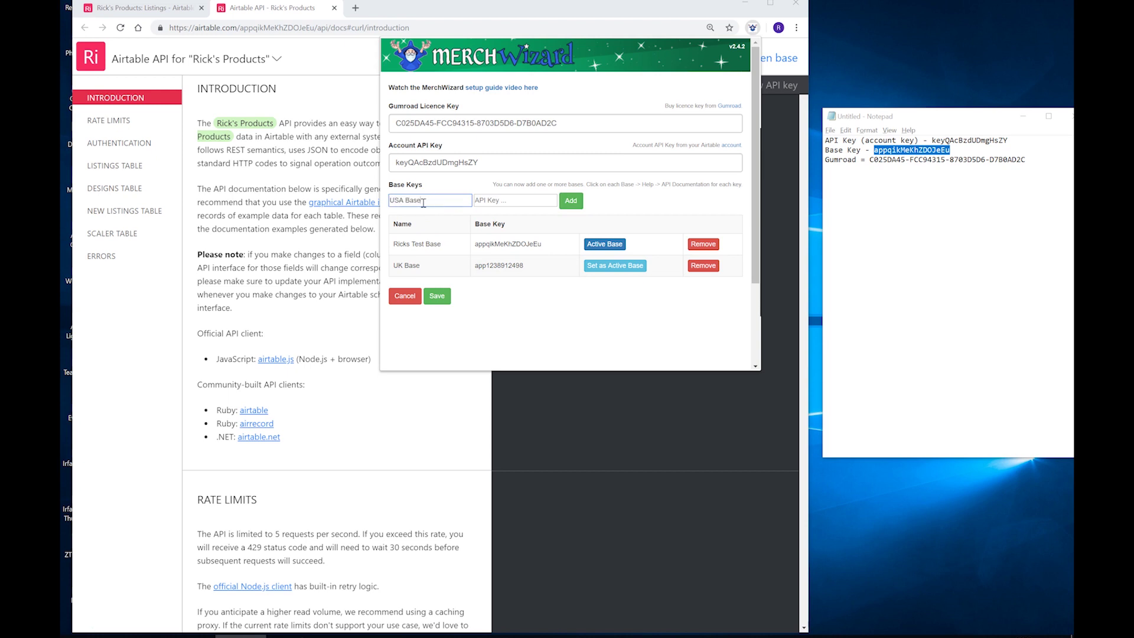
pyautogui.press('Tab')
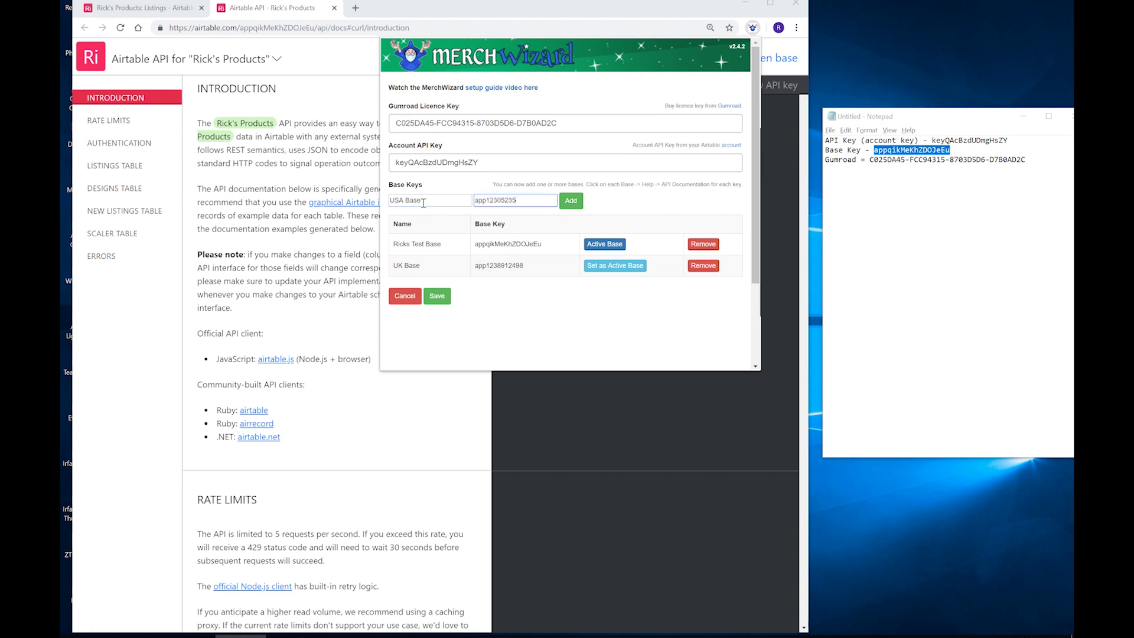
pyautogui.click(571, 200)
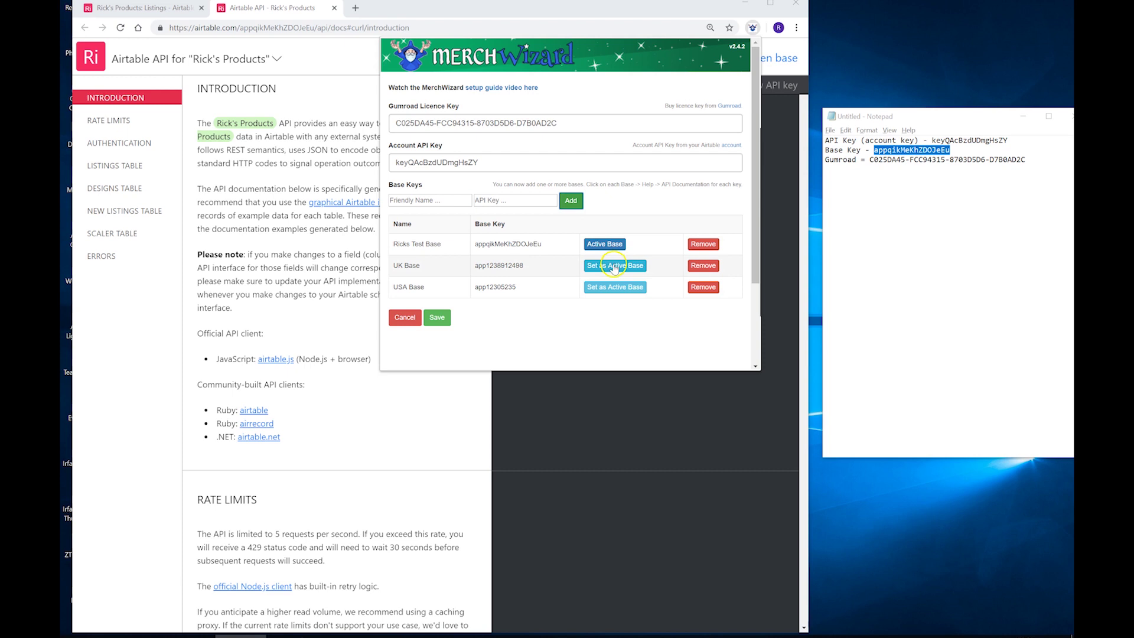
pyautogui.click(601, 271)
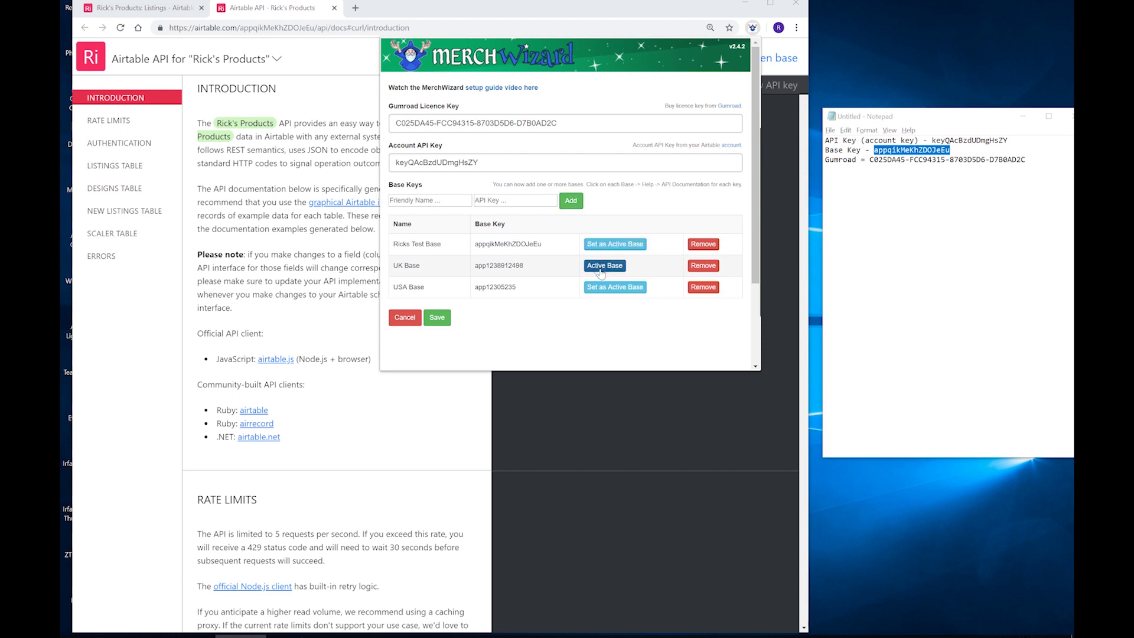
# Step: Save the three-base settings and pick Ricks Test Base in the header's base dropdown
pyautogui.click(438, 317)
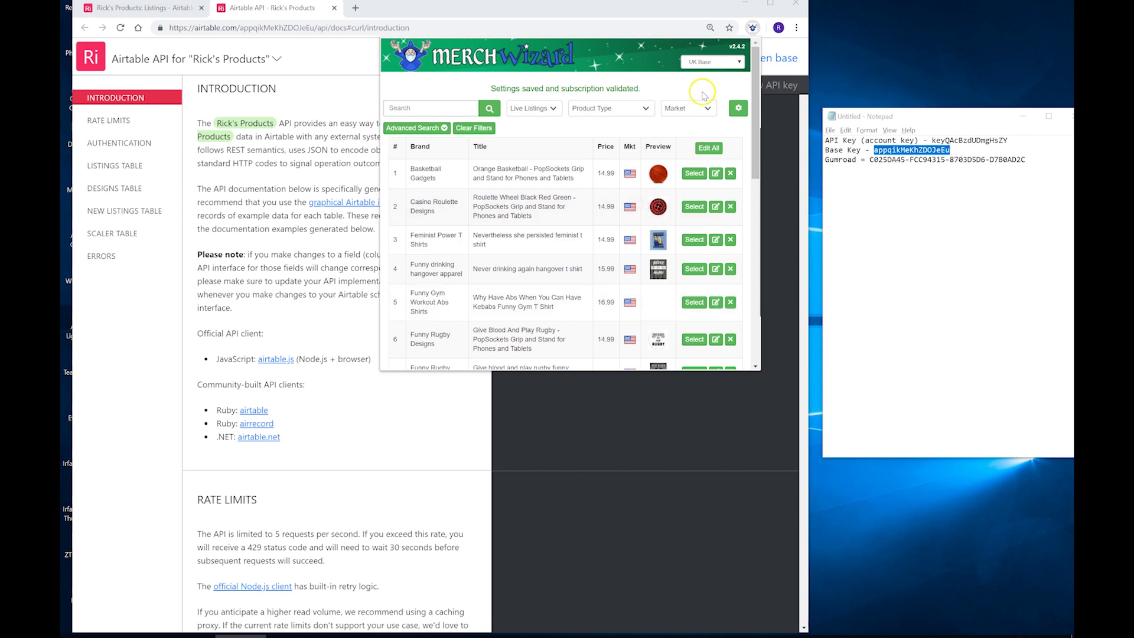
pyautogui.click(703, 61)
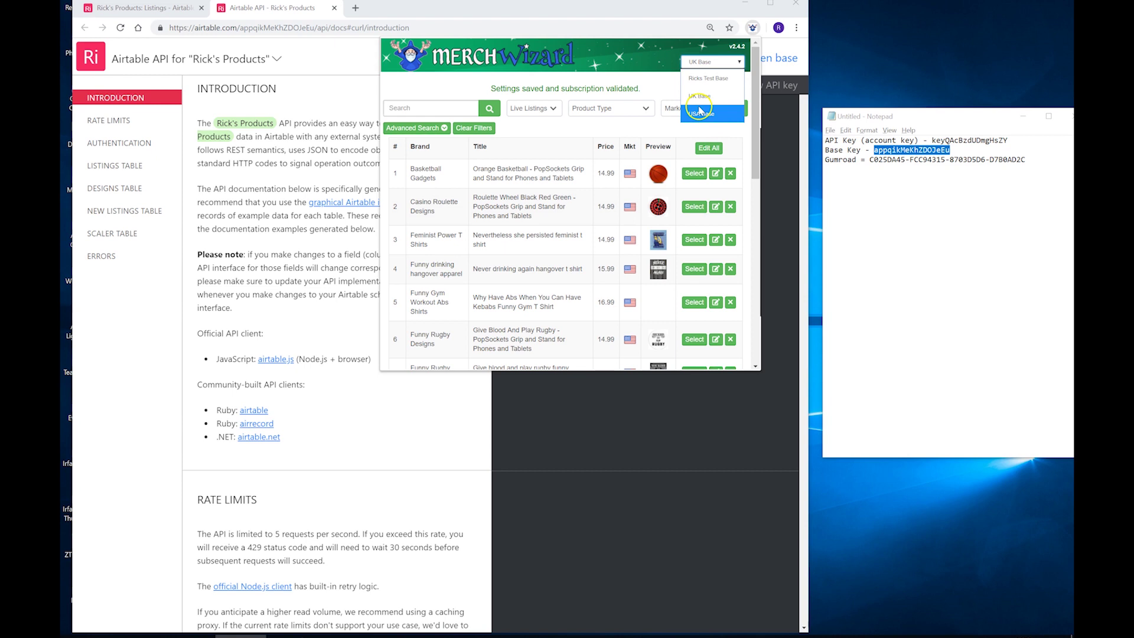
pyautogui.click(704, 98)
pyautogui.click(701, 115)
pyautogui.click(711, 79)
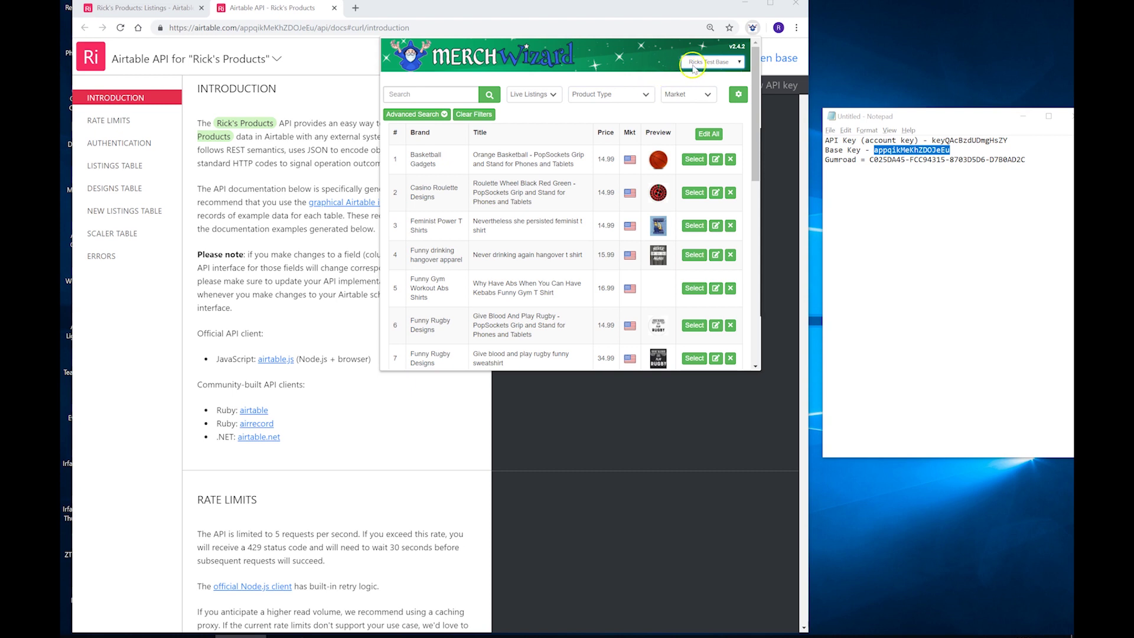
pyautogui.click(709, 62)
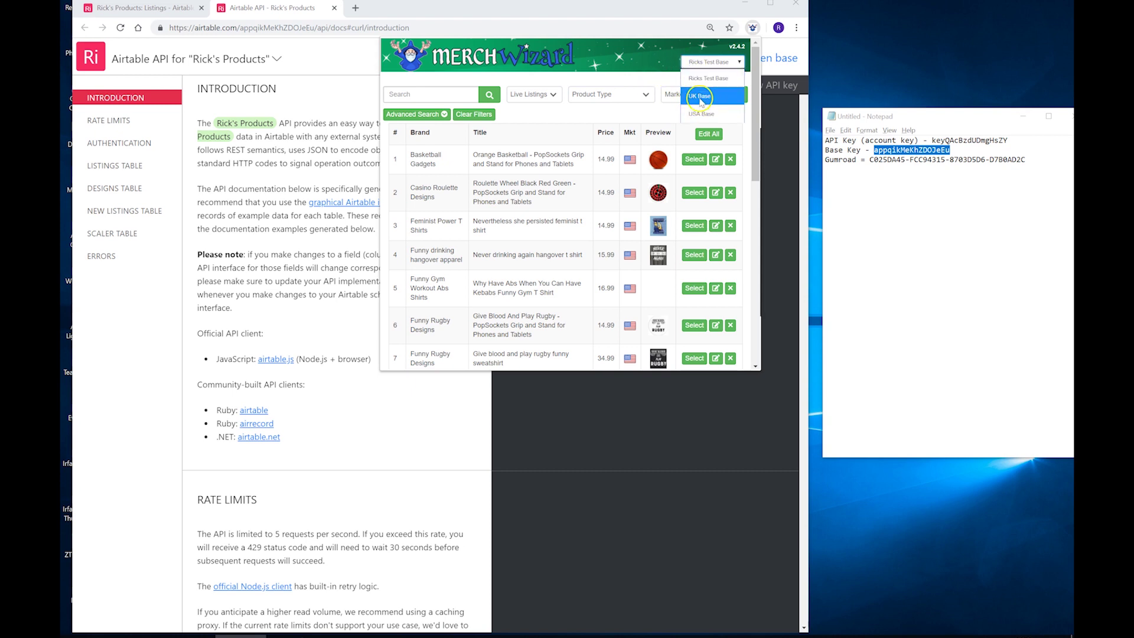
pyautogui.click(635, 76)
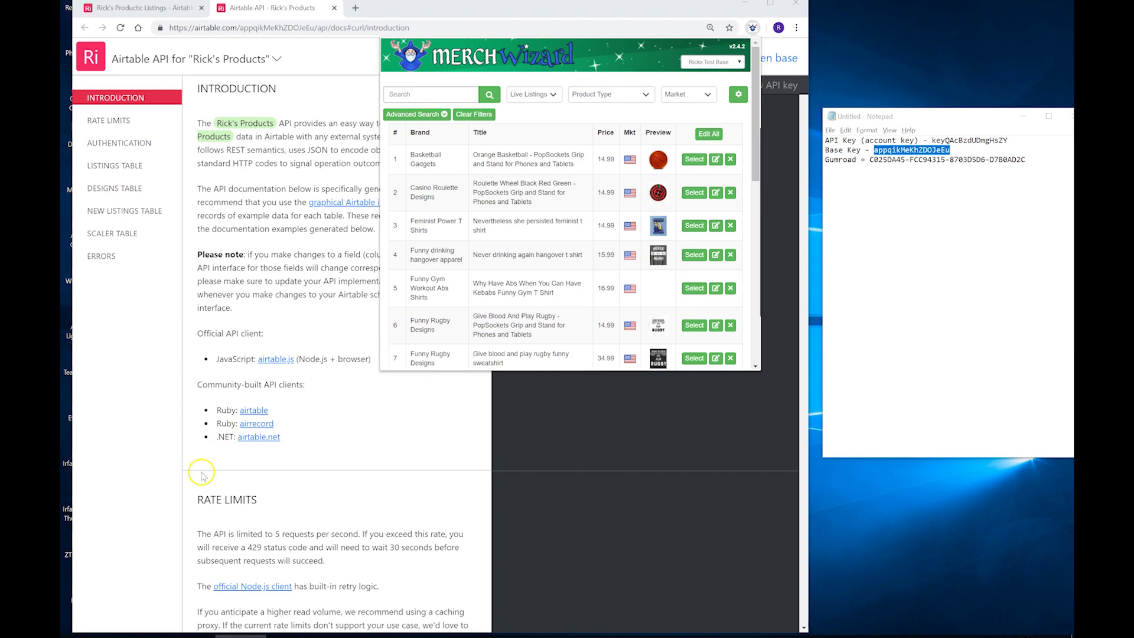